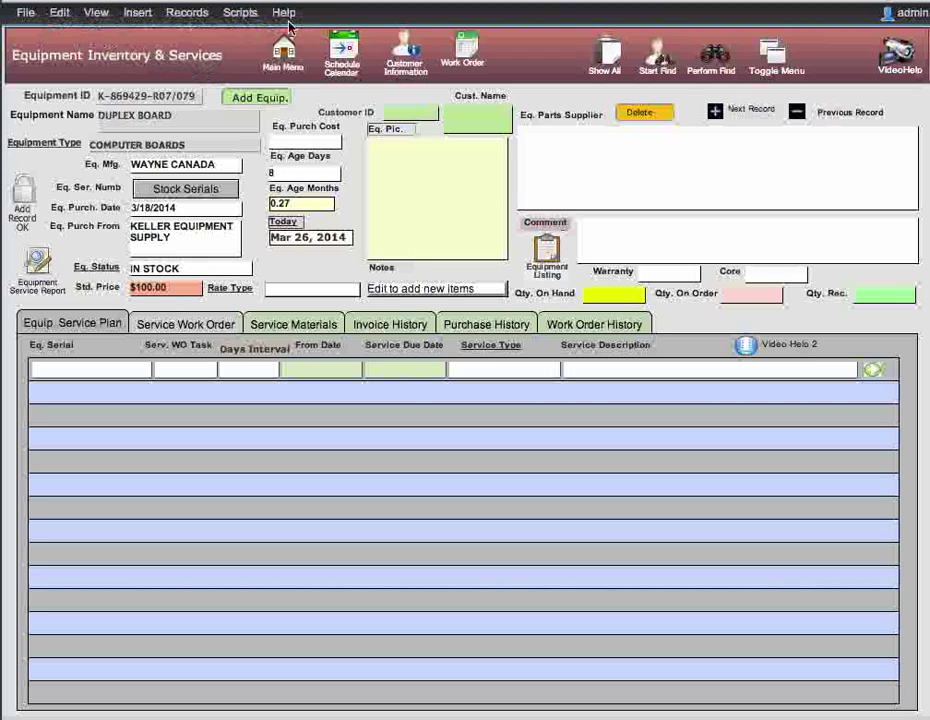
Examine the available commands for importing, exporting and sending records, editing fields, switching layouts, and managing or navigating records
click(27, 13)
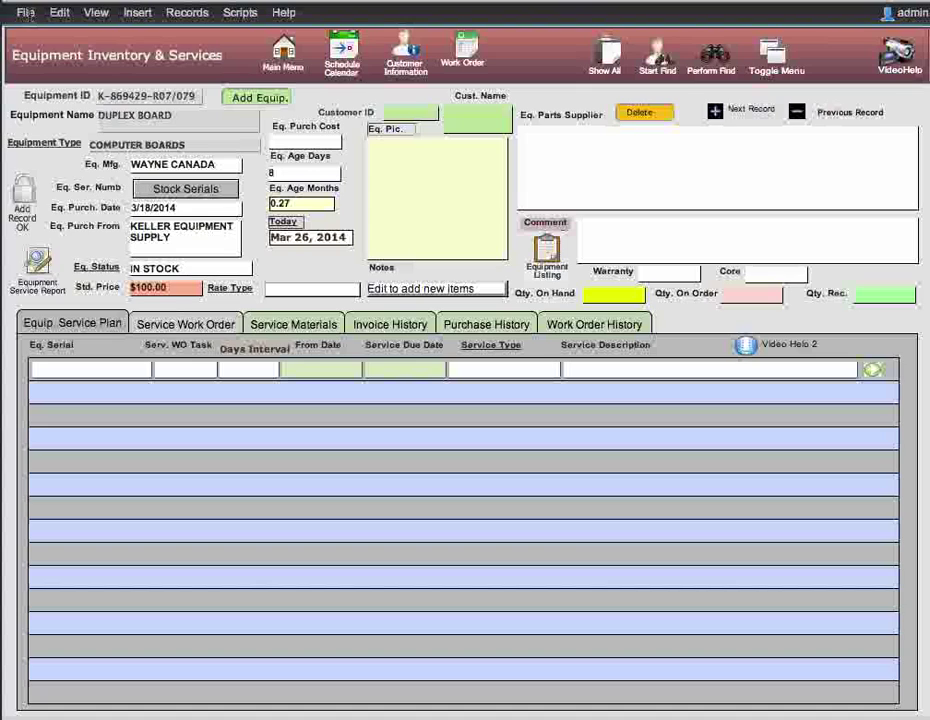
click(27, 13)
mouse_move(33, 40)
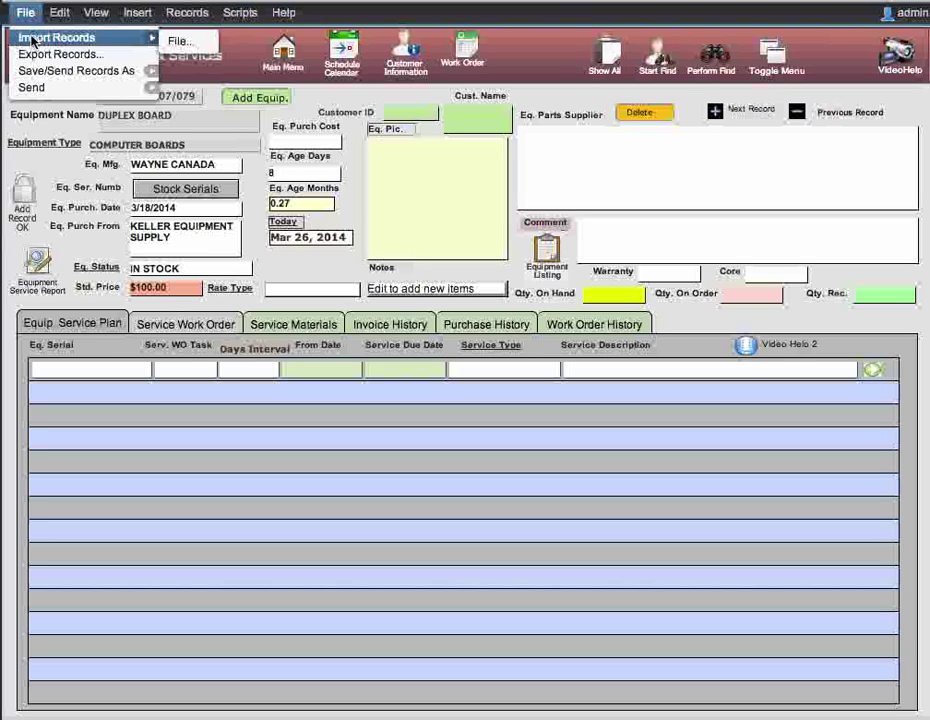
mouse_move(40, 87)
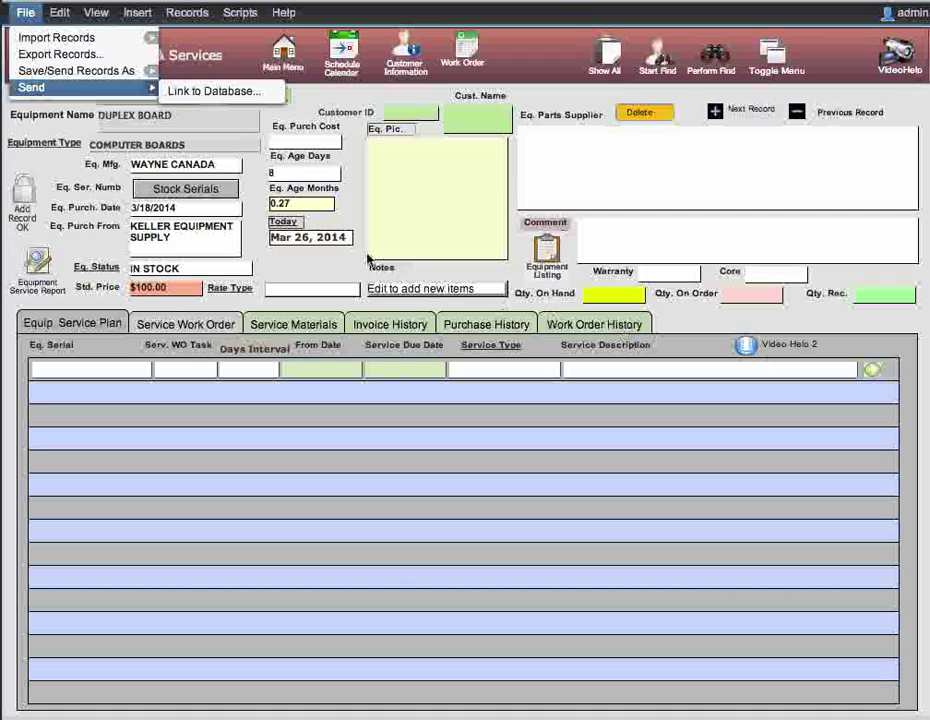
mouse_move(88, 44)
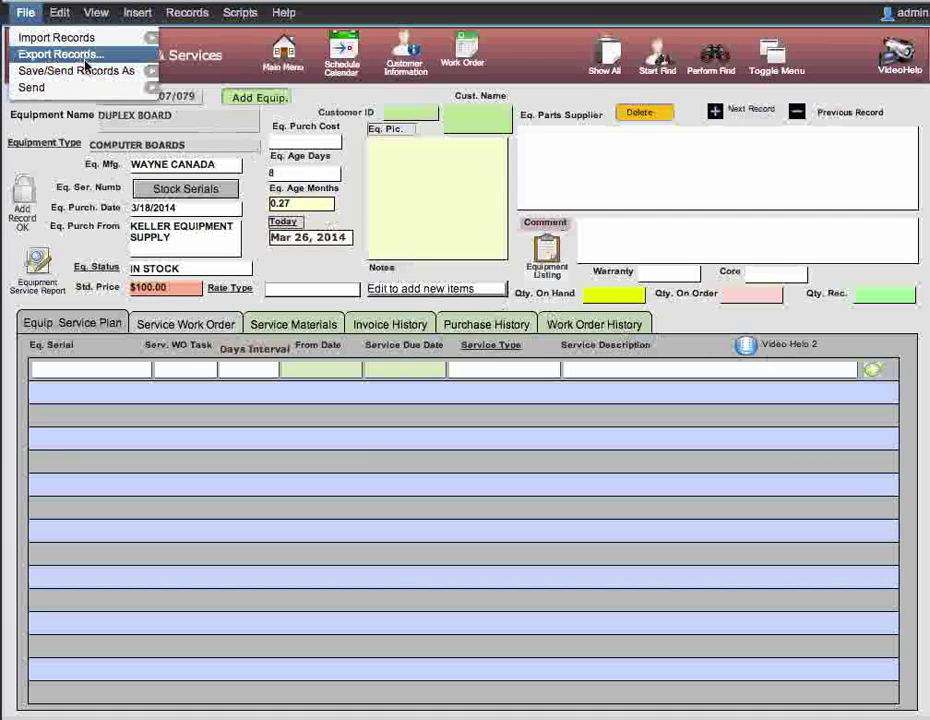
mouse_move(100, 87)
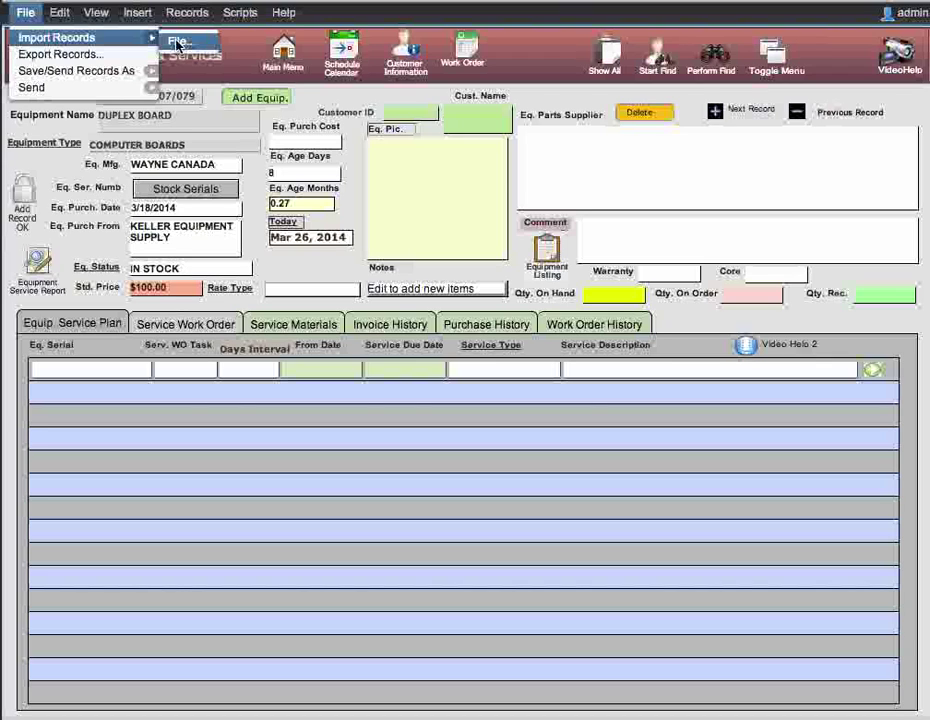
mouse_move(141, 75)
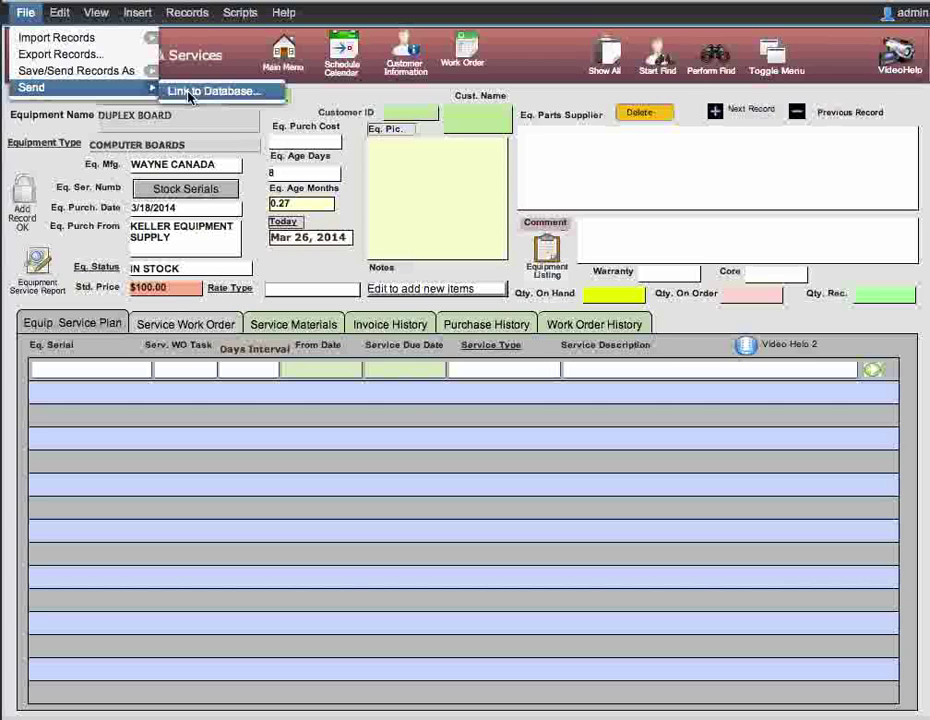
mouse_move(66, 18)
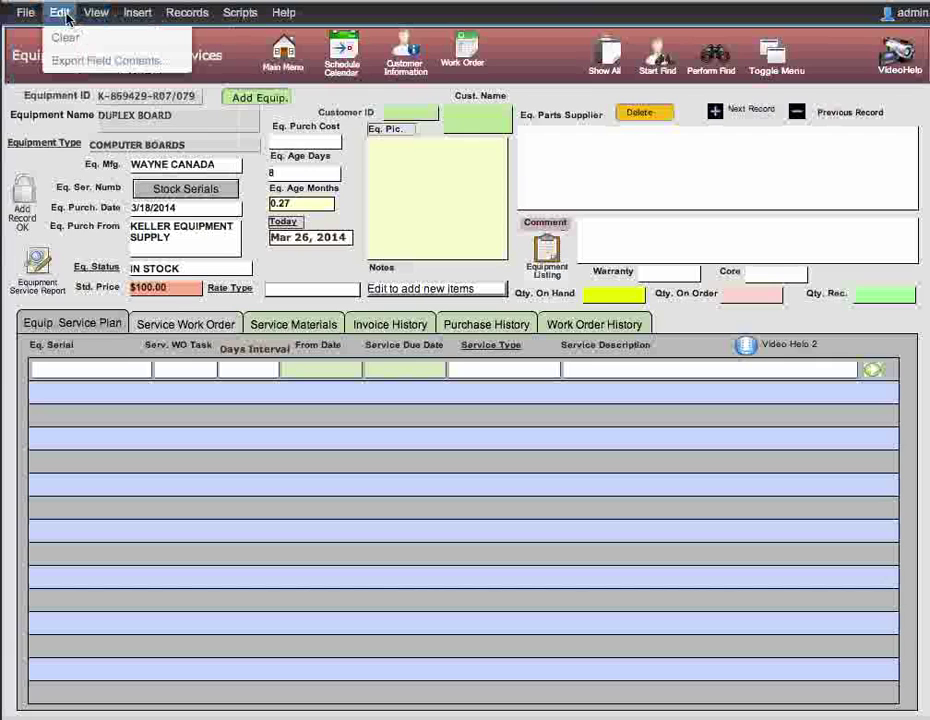
mouse_move(96, 18)
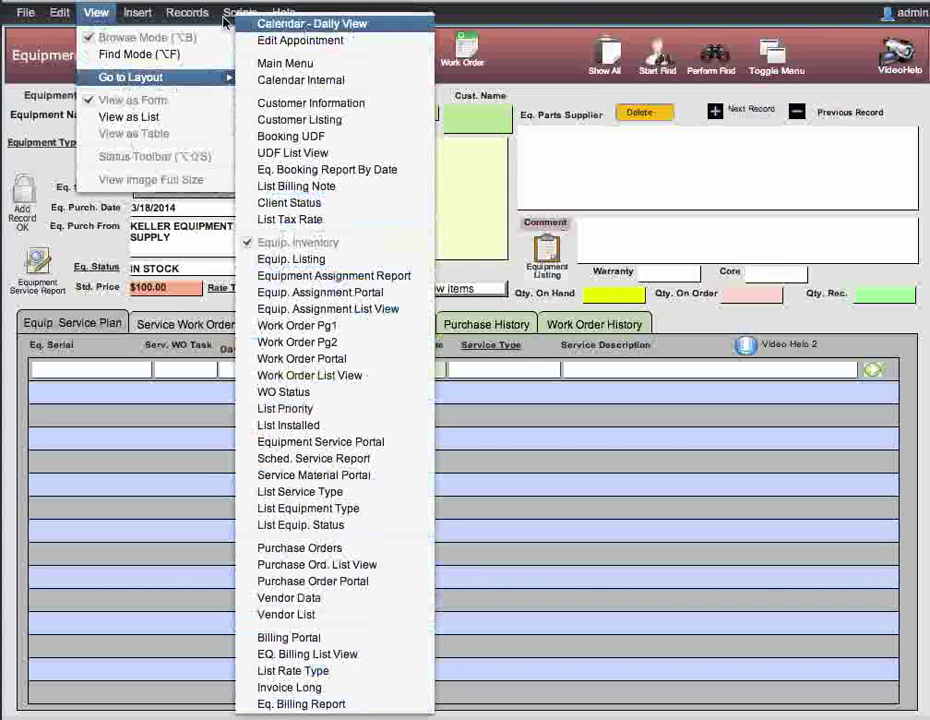
mouse_move(146, 18)
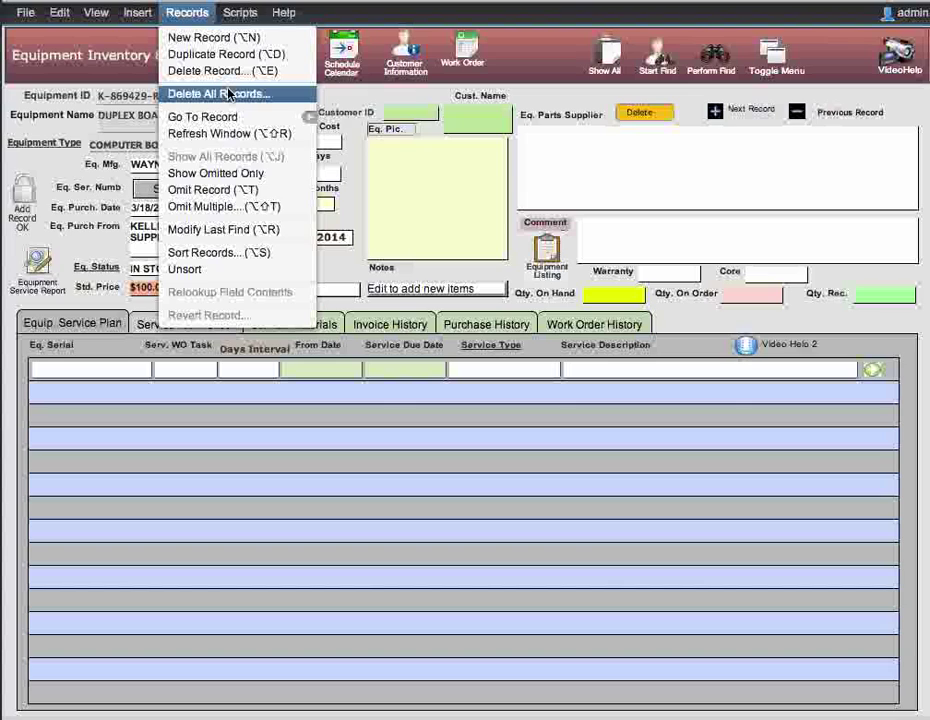
mouse_move(229, 117)
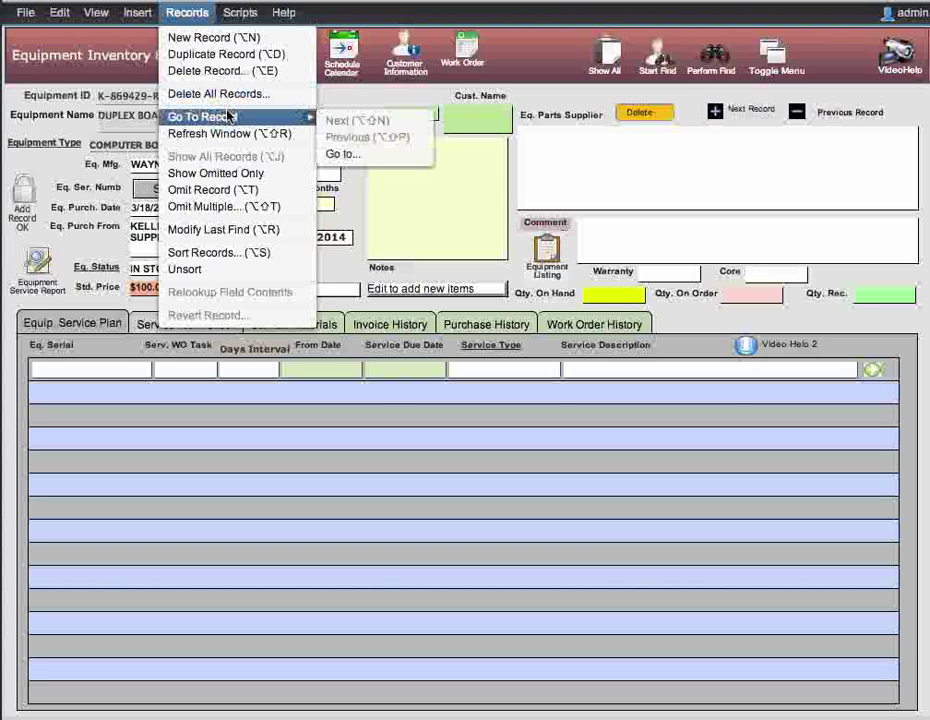
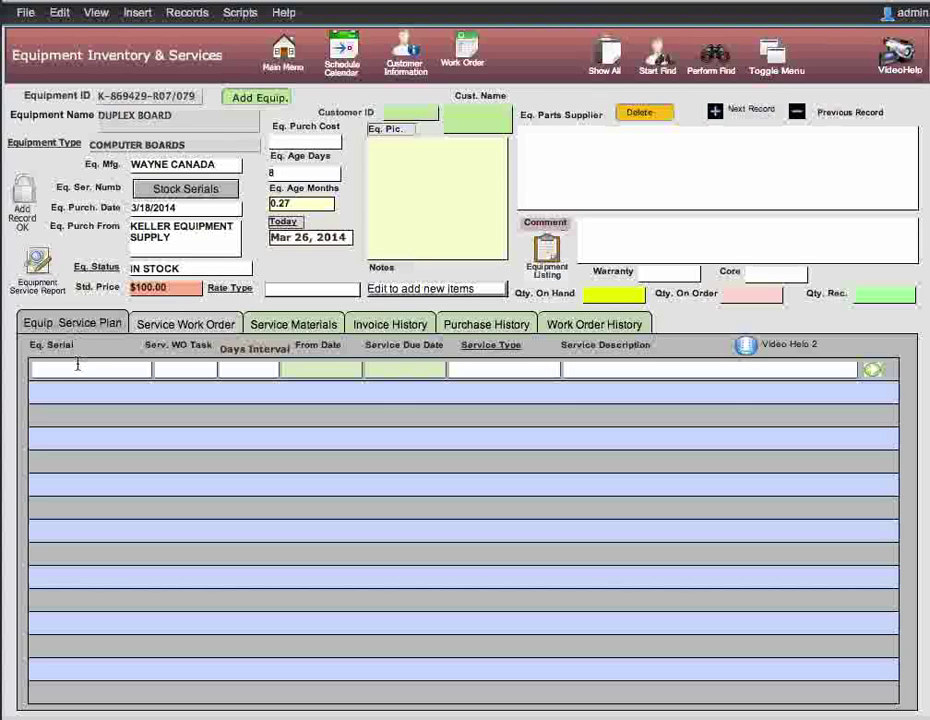
Check the equipment serial choices offered for the first line of the equipment service plan without selecting one
click(77, 366)
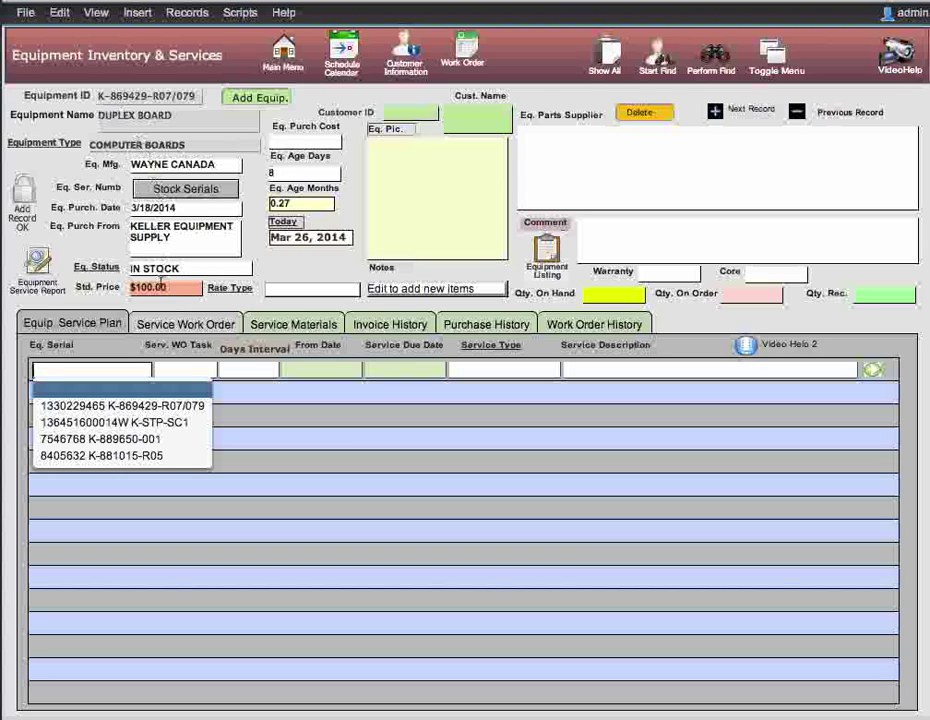
click(127, 351)
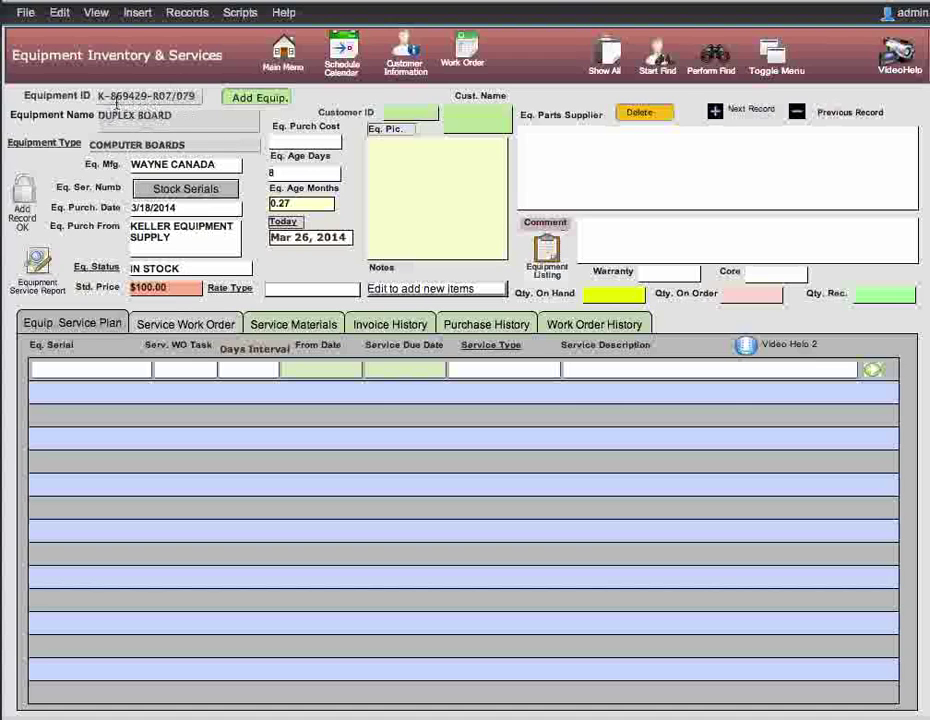
Review the equipment's service work order line, checking its task choices, technician choices and labor performed field
click(185, 325)
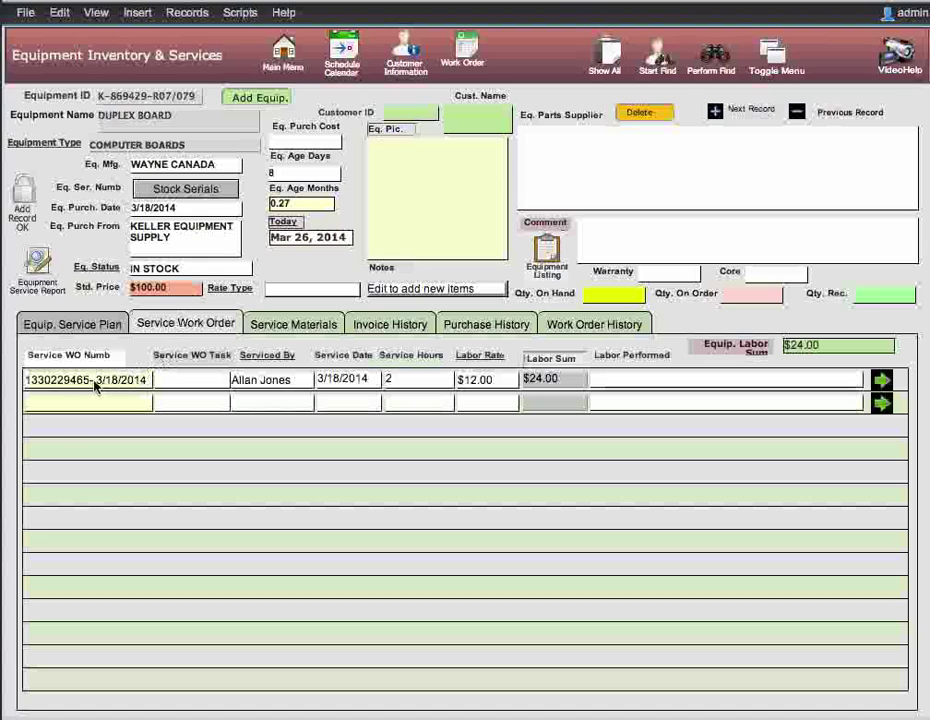
click(168, 380)
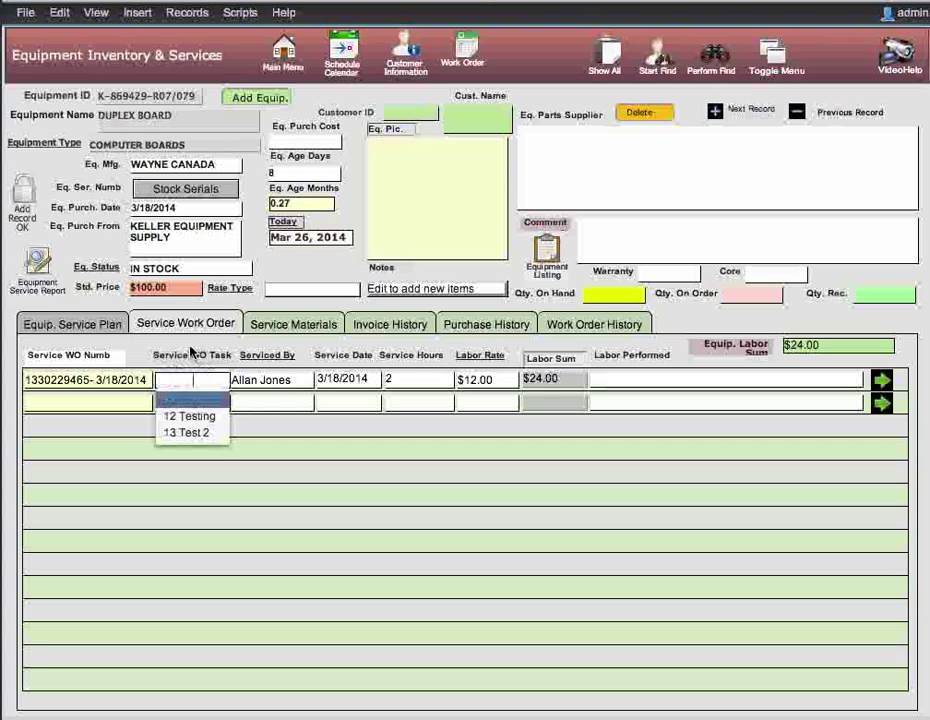
click(192, 350)
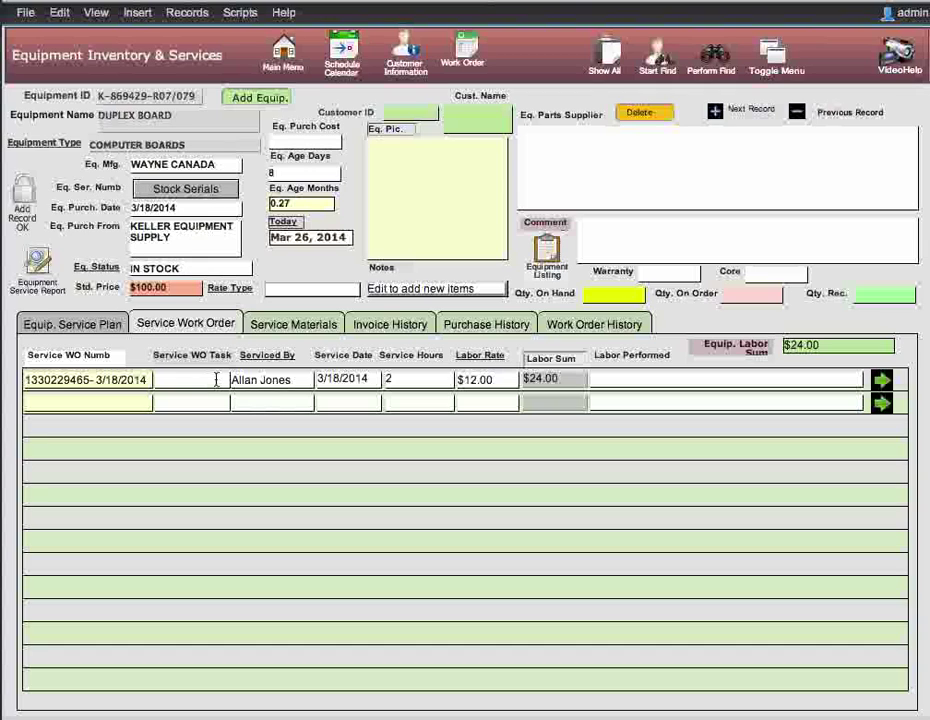
click(270, 381)
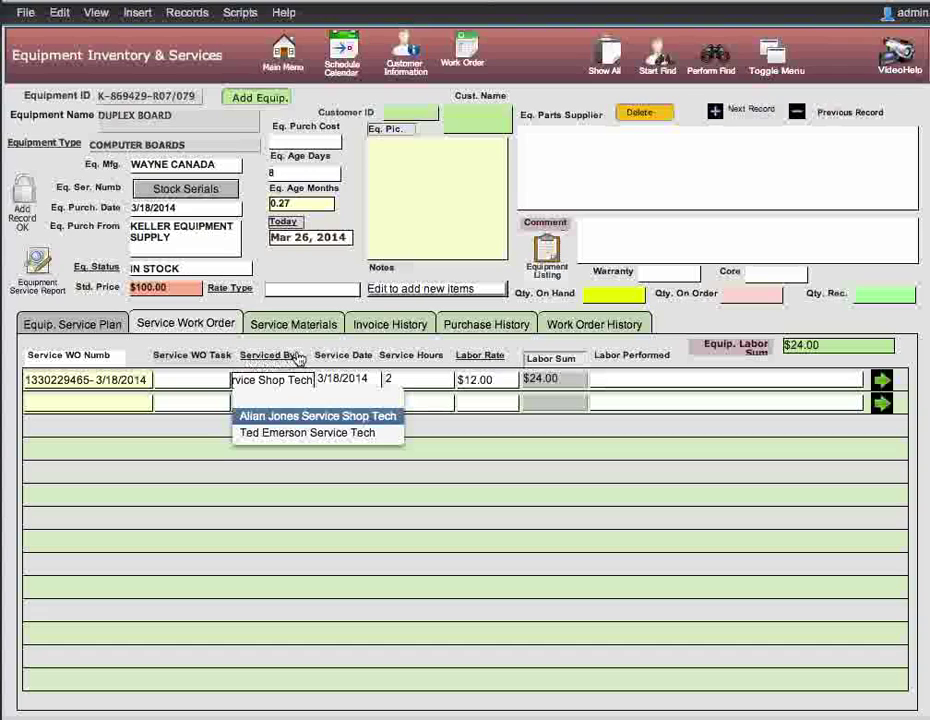
click(307, 345)
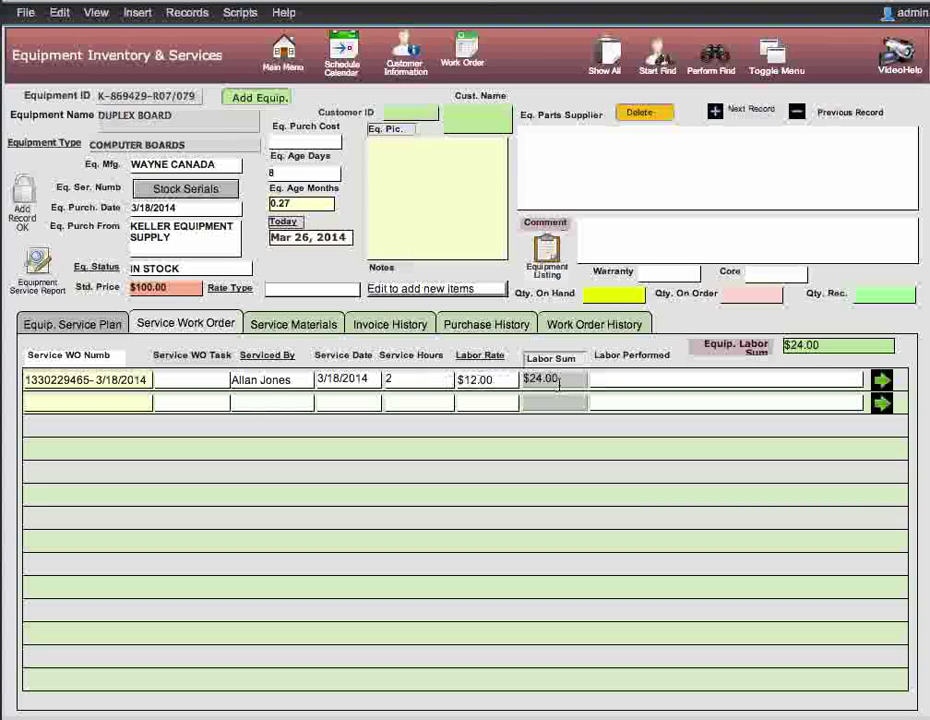
click(626, 380)
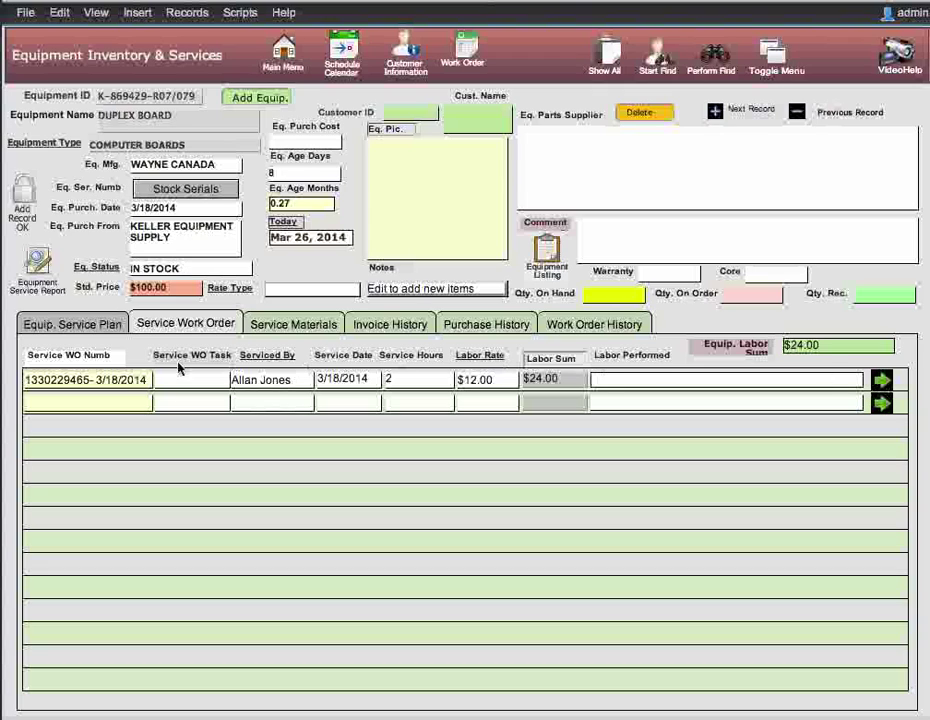
Review the equipment service plan's days interval, from date, service type and service description fields without entering values
click(66, 326)
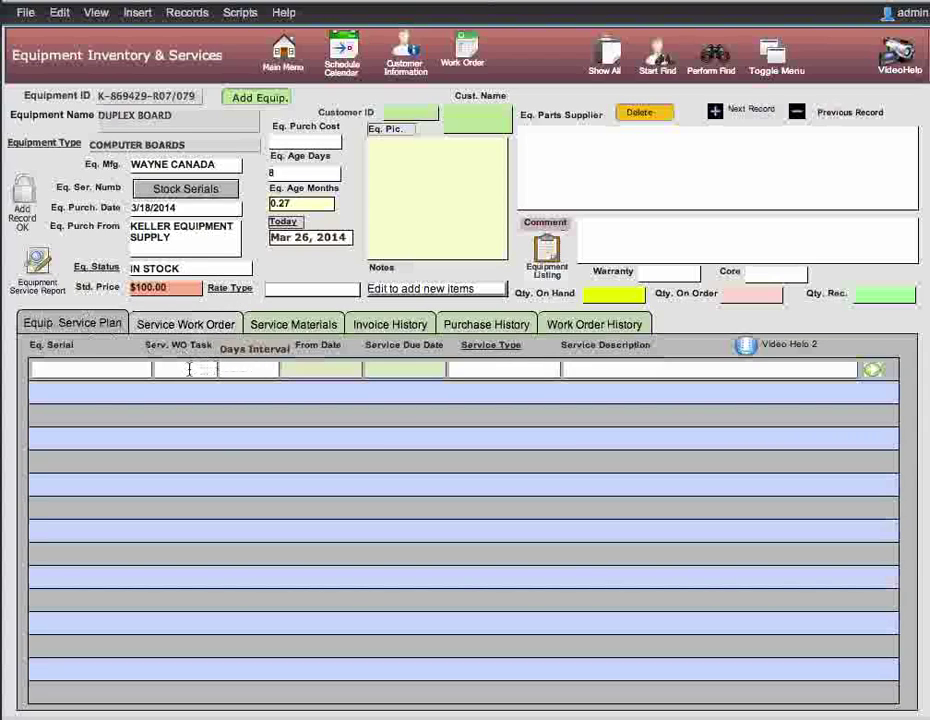
click(257, 370)
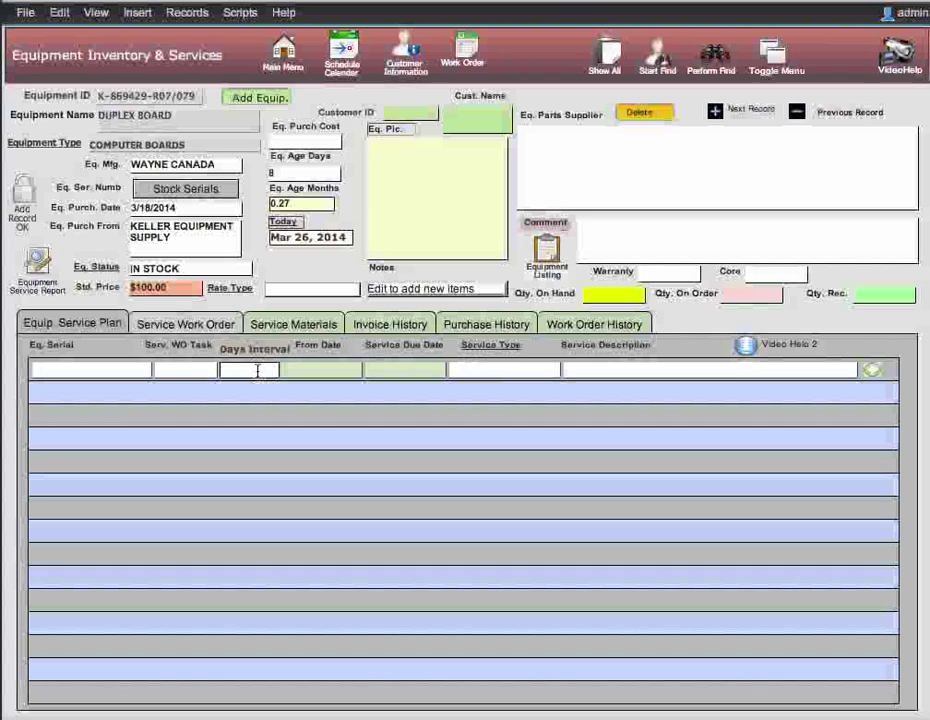
click(316, 371)
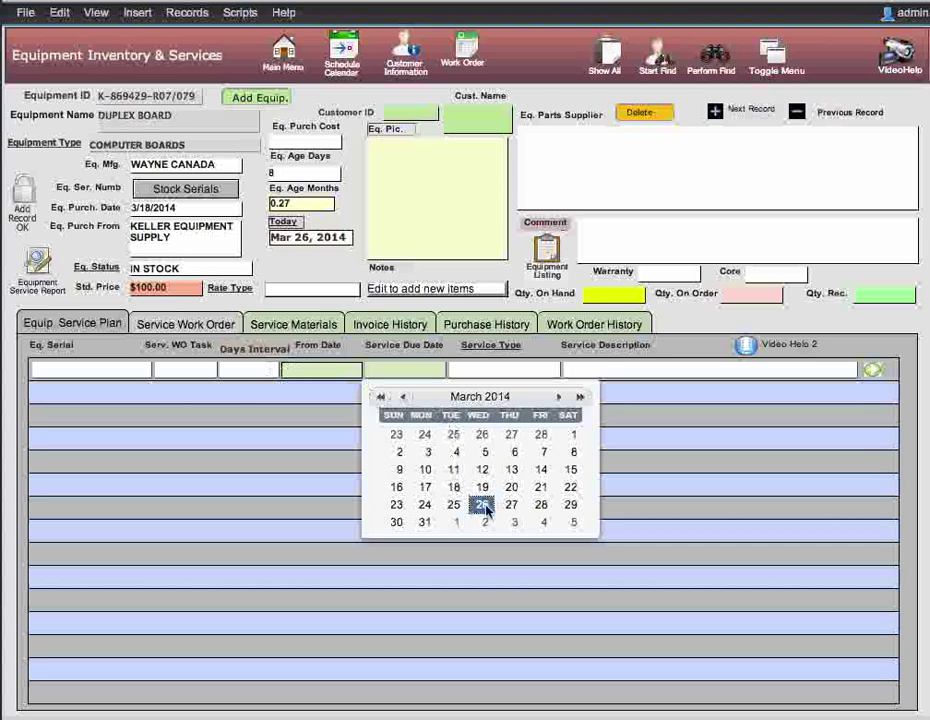
click(364, 378)
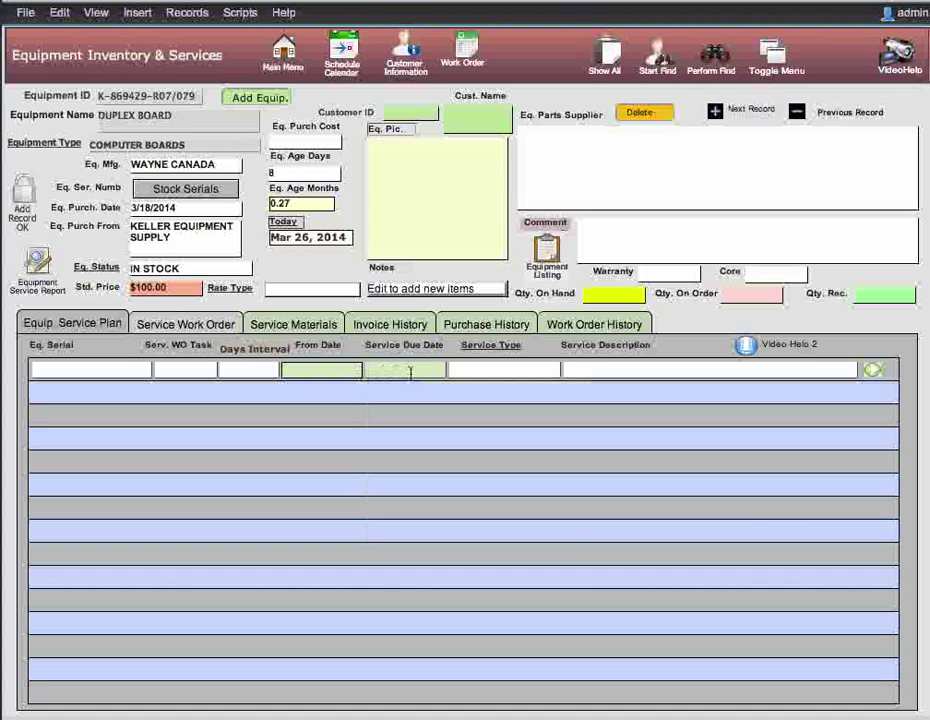
click(499, 372)
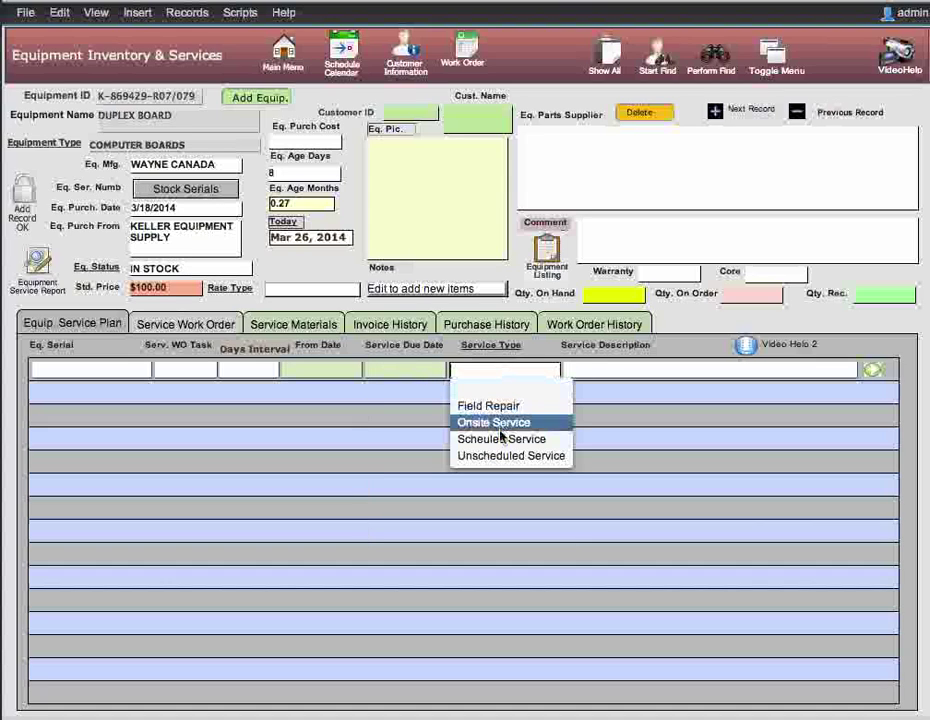
click(533, 347)
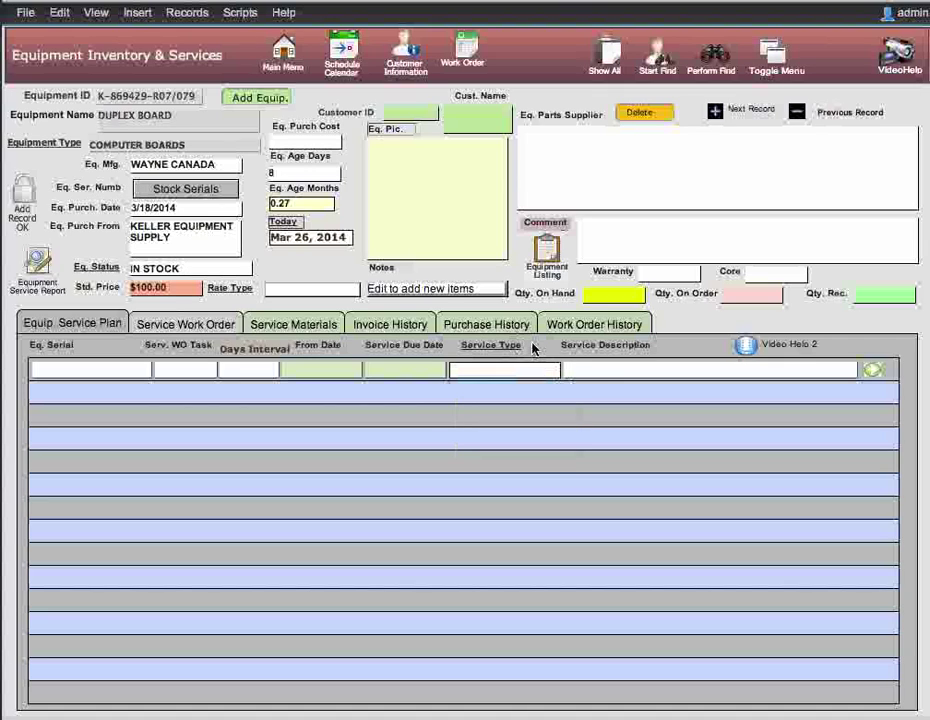
click(587, 366)
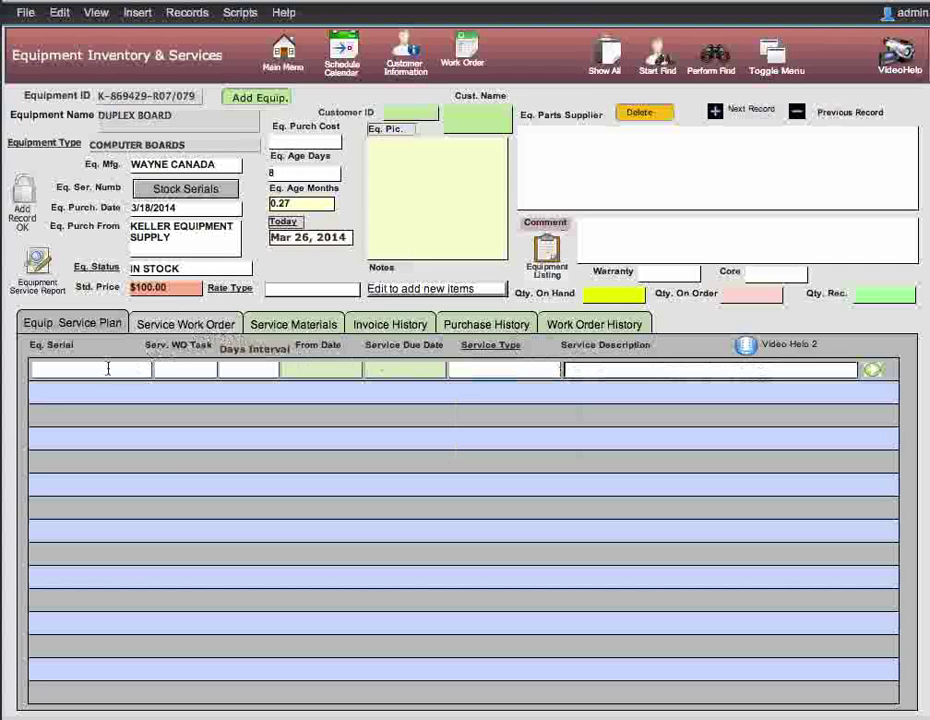
Review the service work order line, then the service materials line's equipment serial choices and service date calendar without selecting anything
click(162, 326)
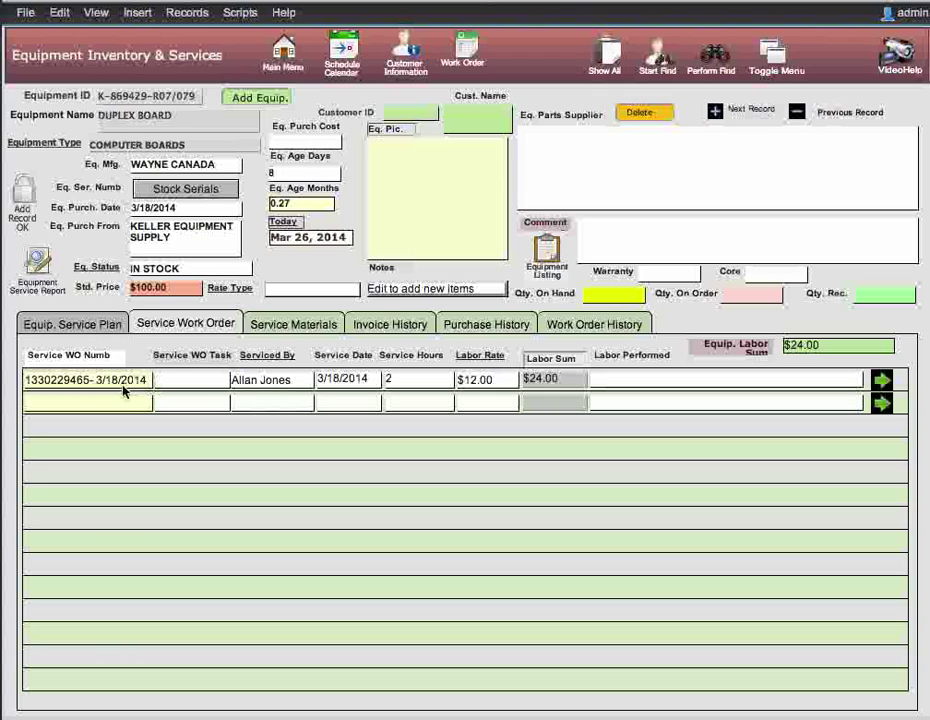
click(278, 326)
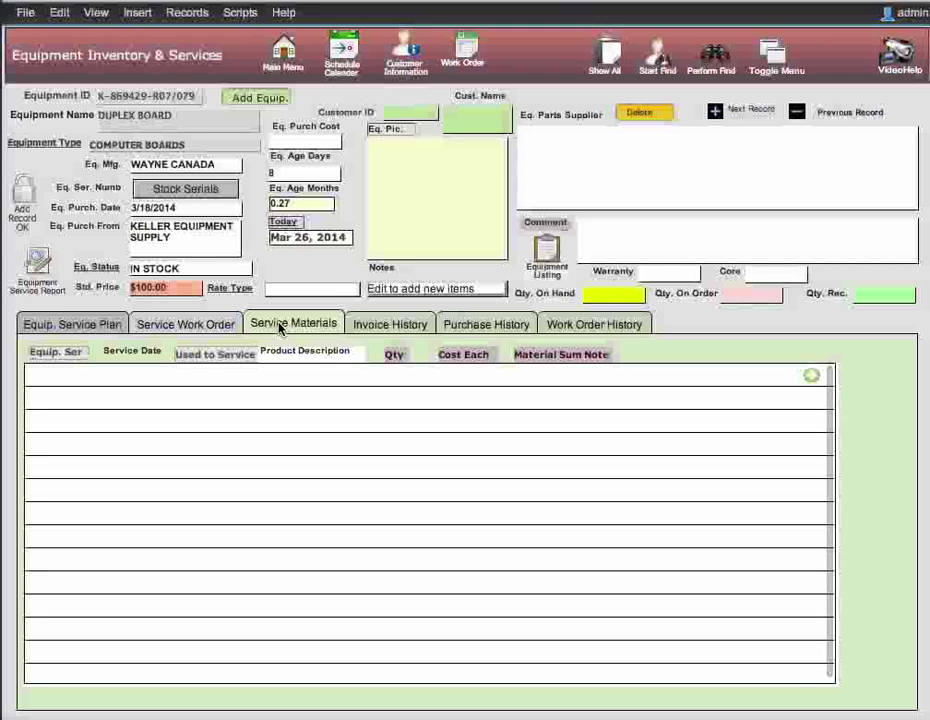
click(112, 377)
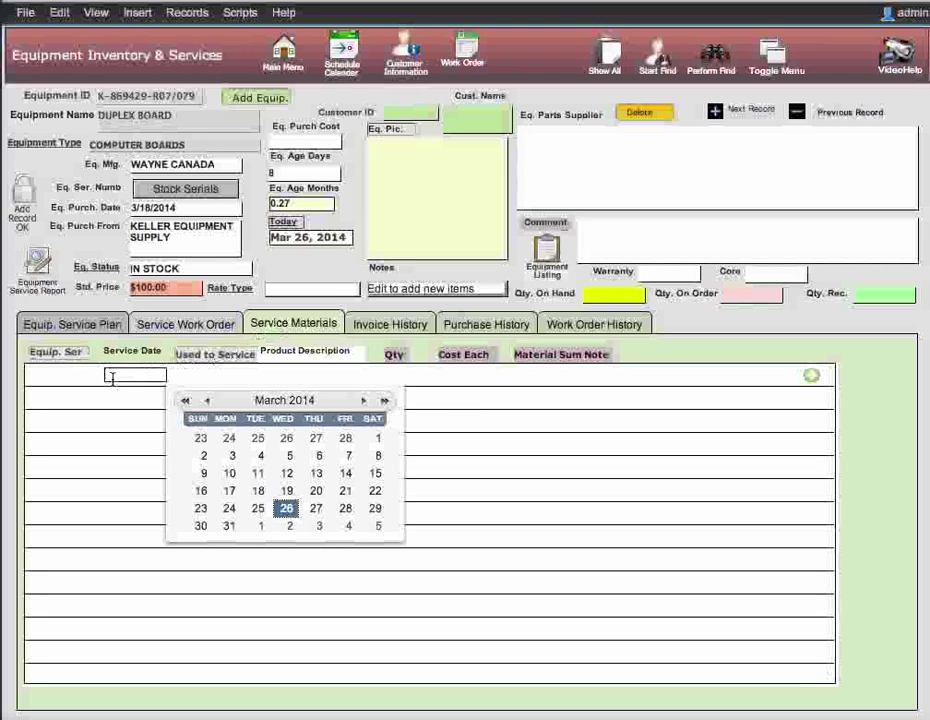
click(88, 378)
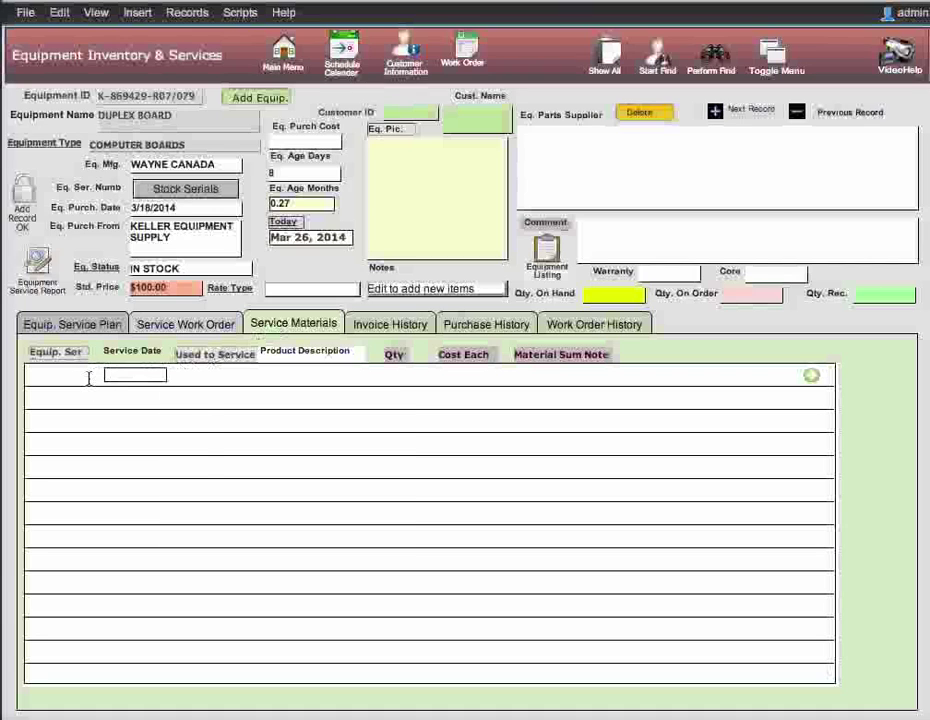
click(89, 377)
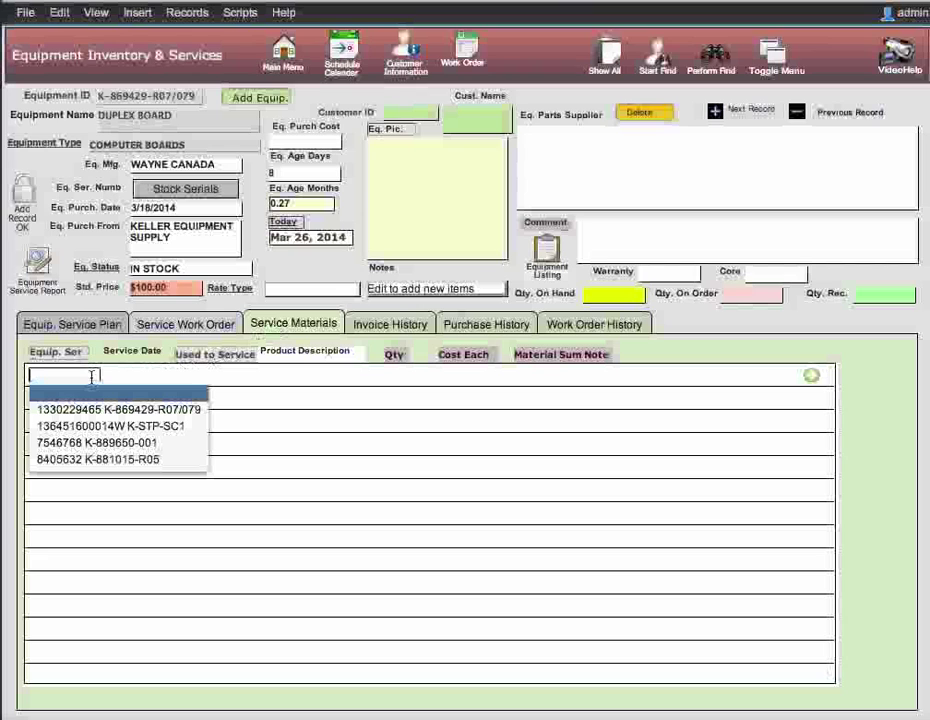
click(140, 374)
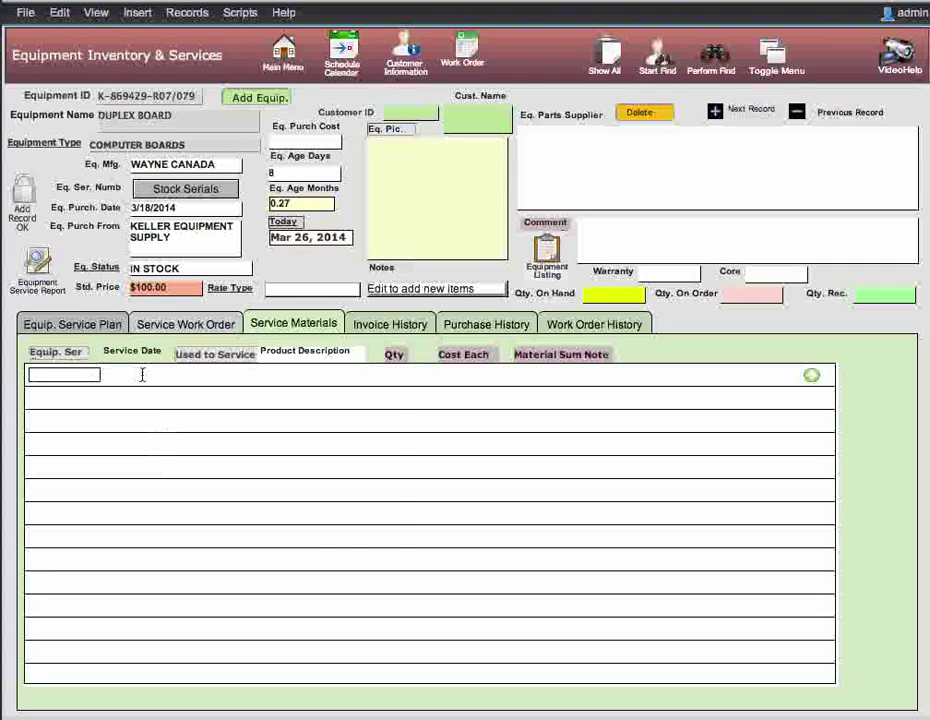
click(142, 374)
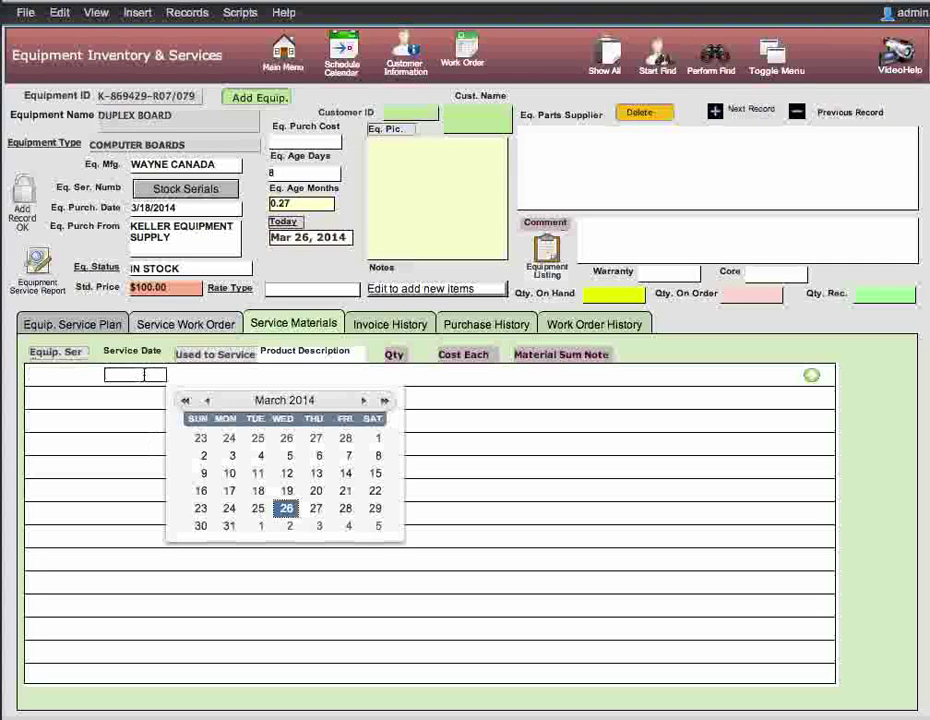
Review the service materials line's used to service, product description, quantity, cost each and material sum note fields without entering values
click(196, 375)
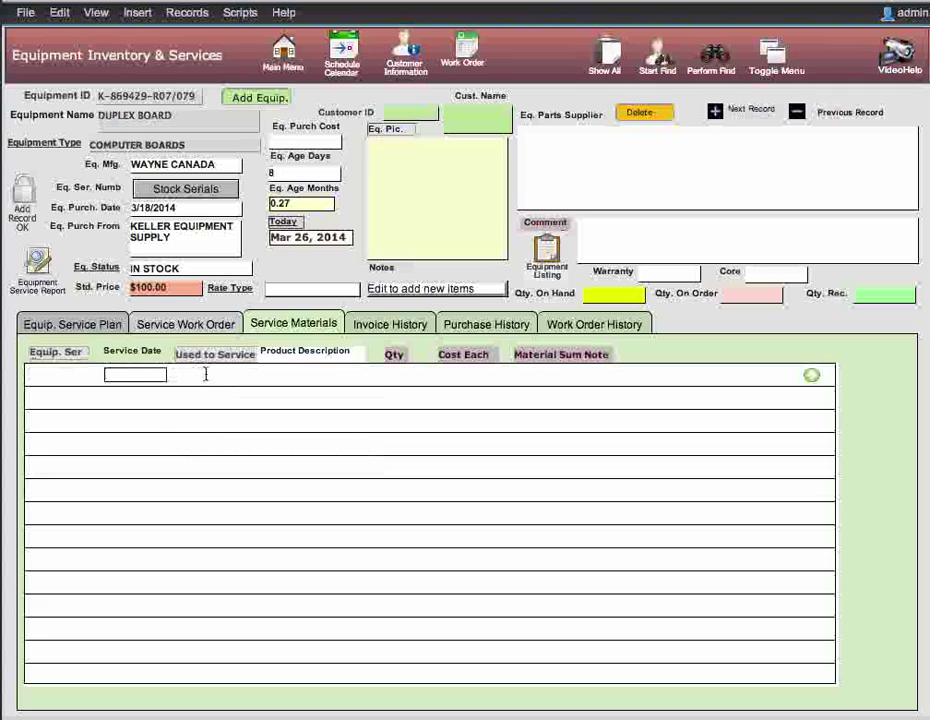
click(207, 372)
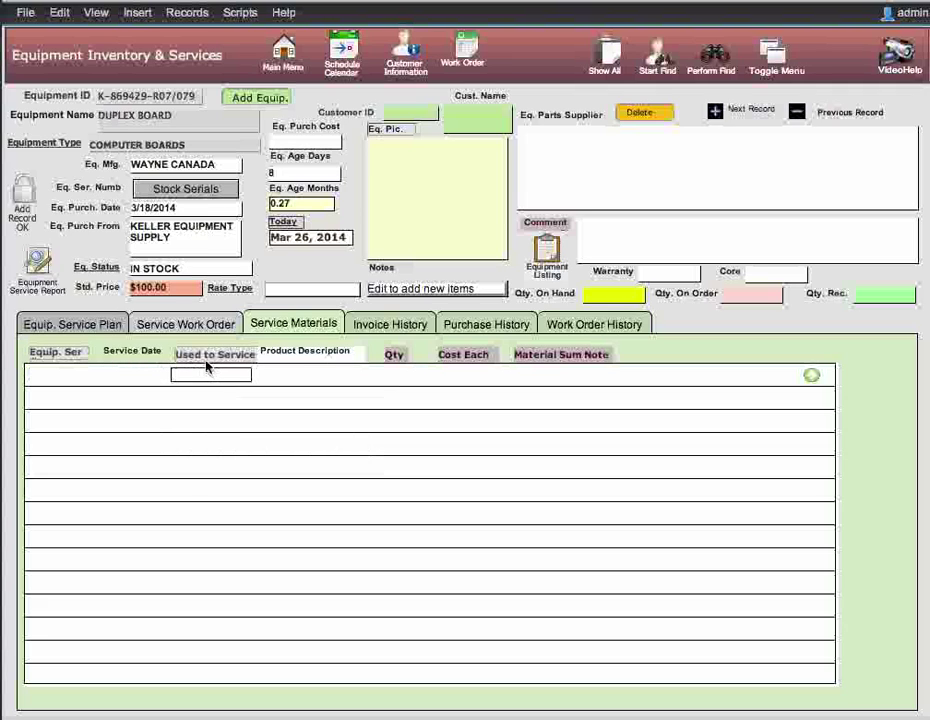
click(309, 374)
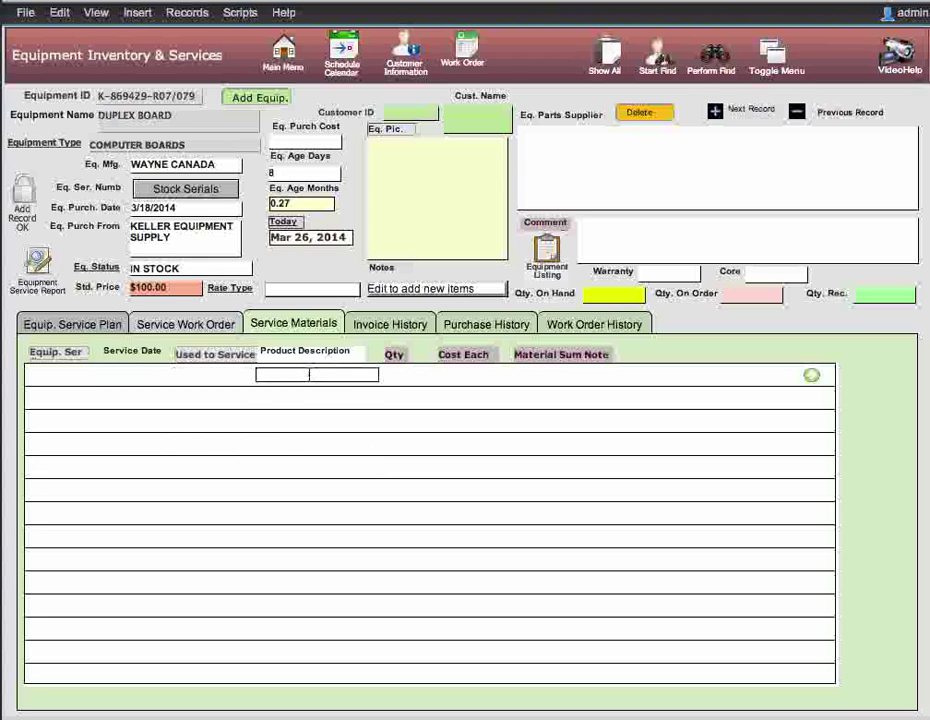
click(405, 374)
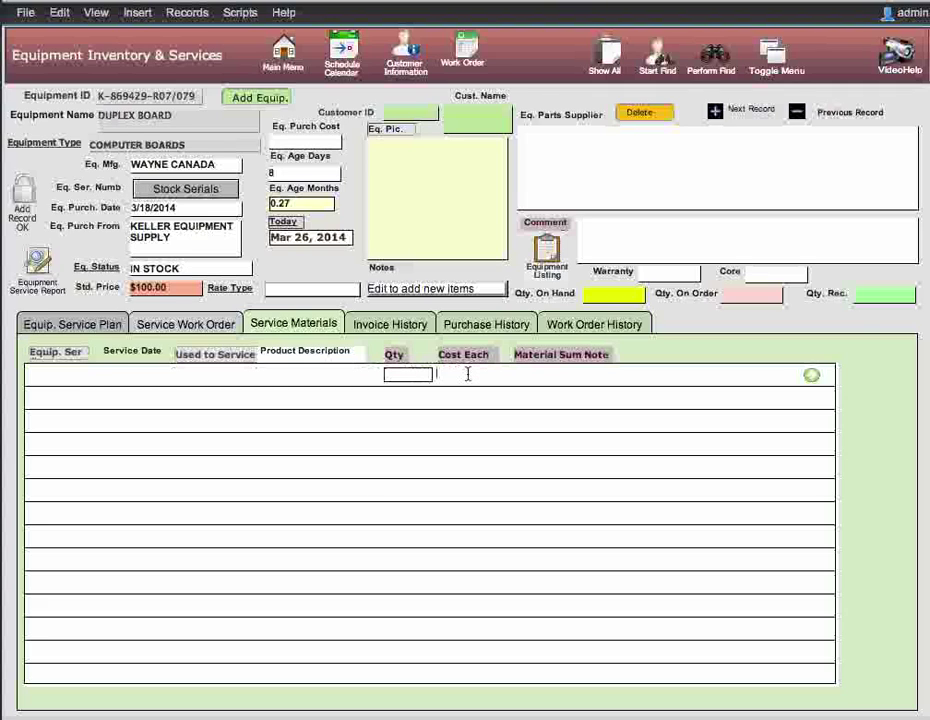
click(467, 374)
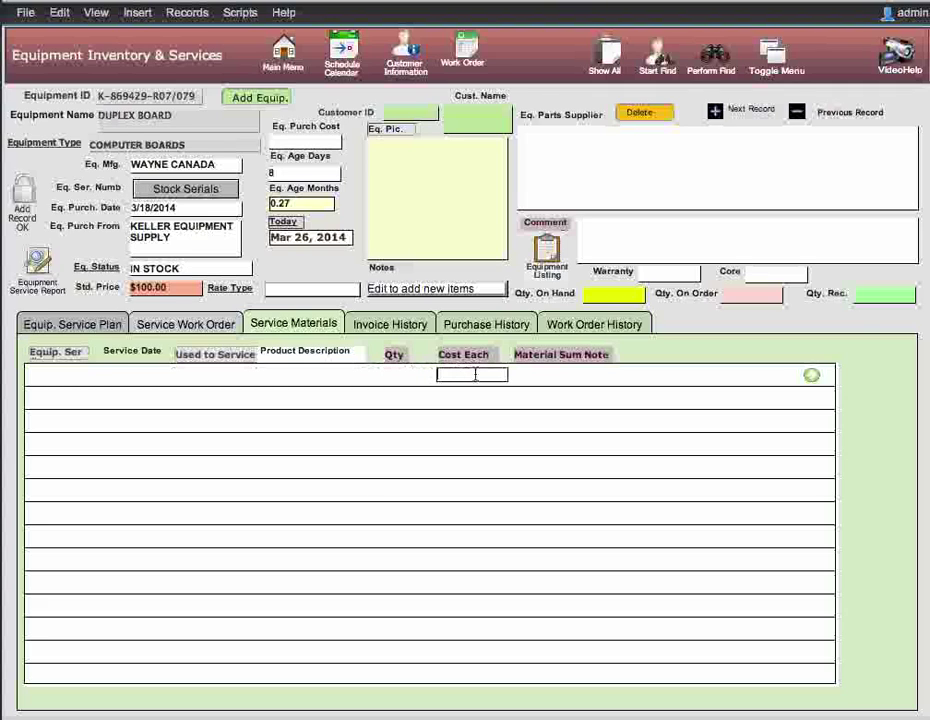
click(546, 374)
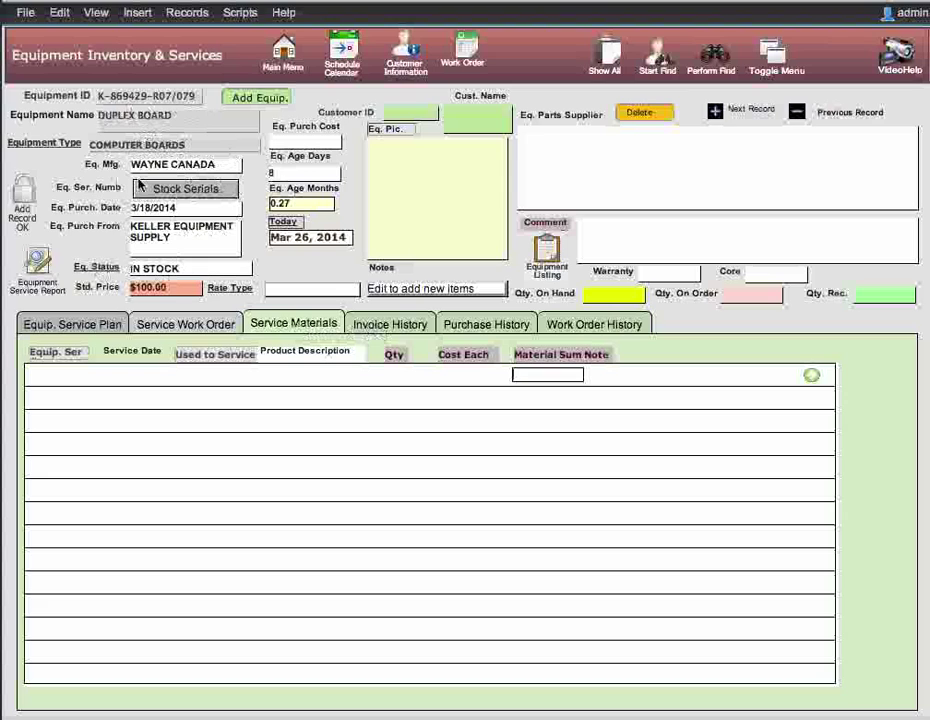
Show the invoice history and advance through the equipment records to the 30 MICRON FILTER (DIESEL), K-007-300825
click(389, 329)
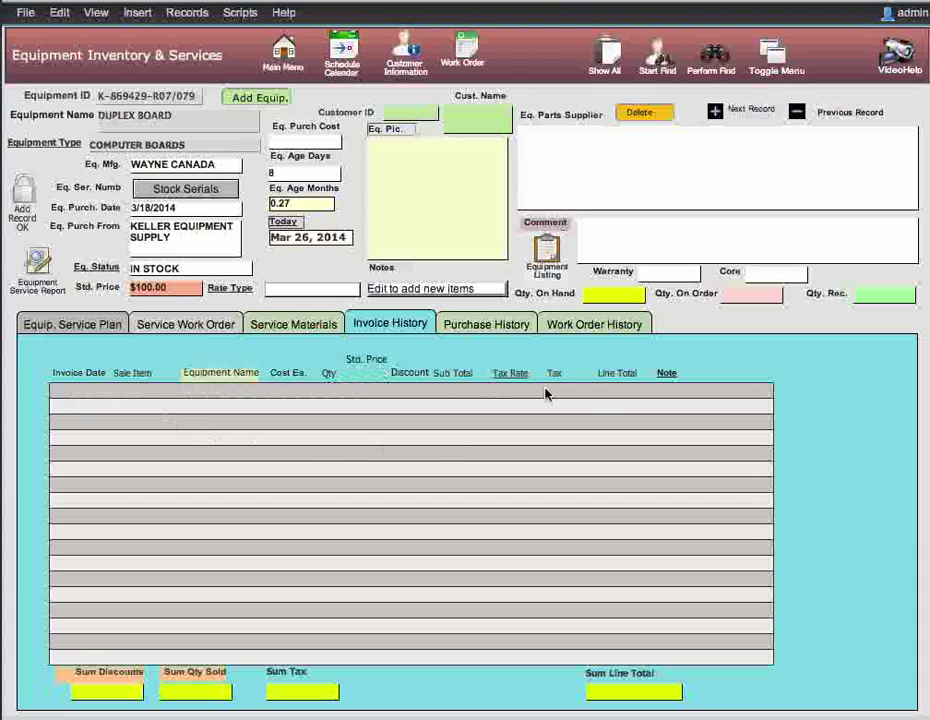
click(717, 115)
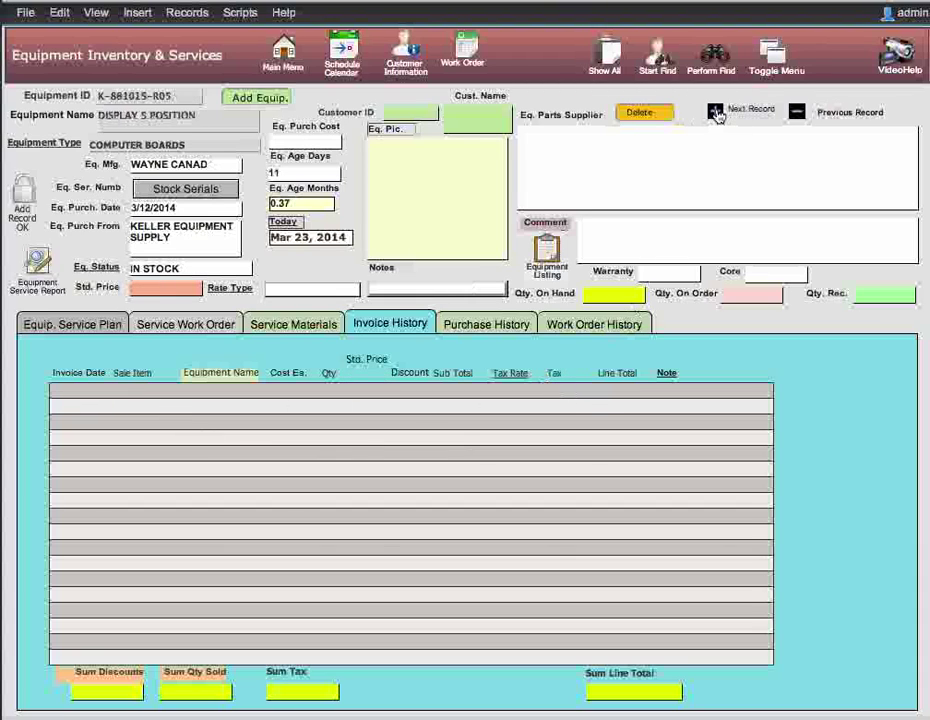
click(717, 115)
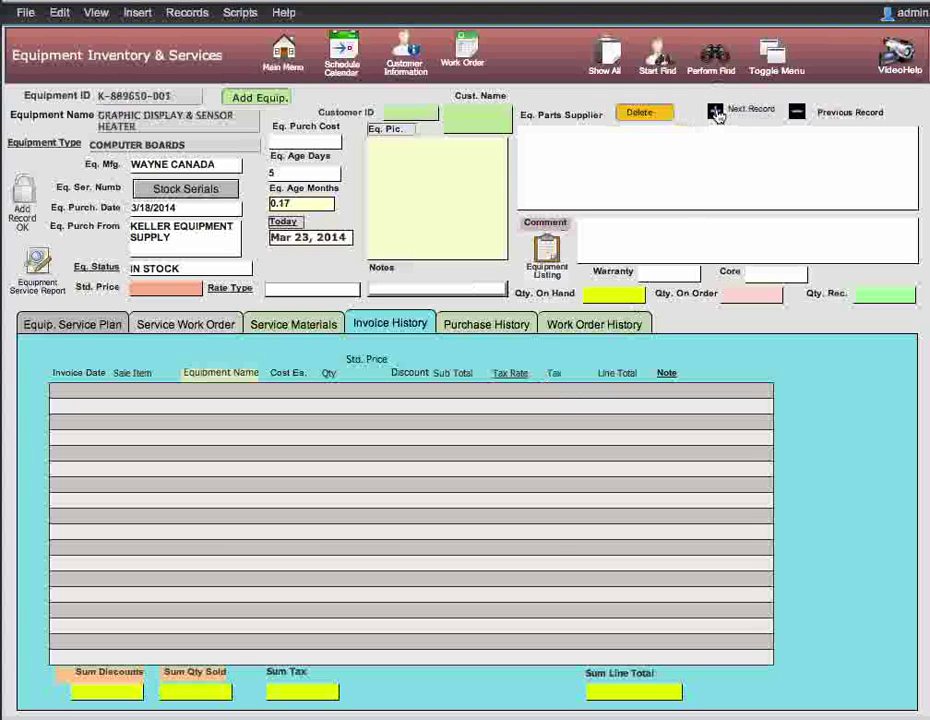
click(717, 115)
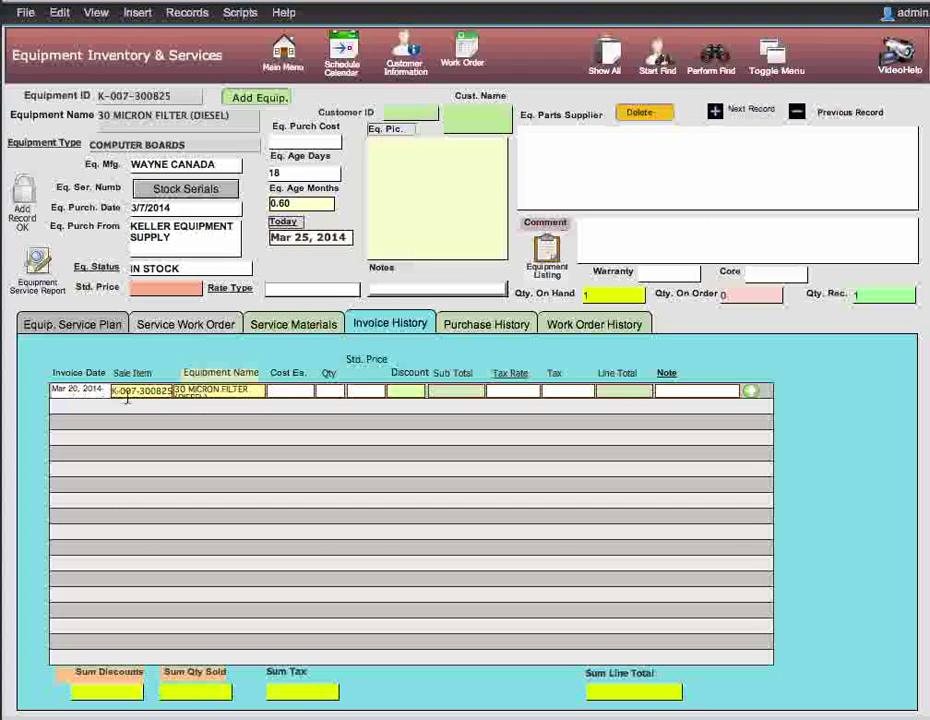
Review the invoice line's sale item choices and its cost, quantity, standard price, discount and subtotal fields without changing them
click(138, 396)
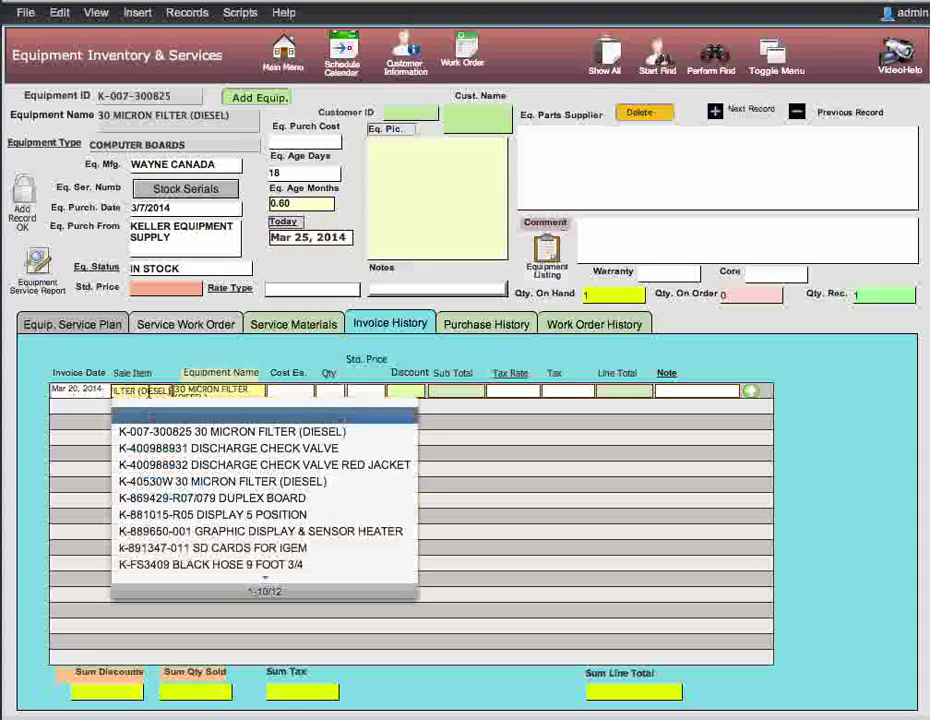
click(155, 356)
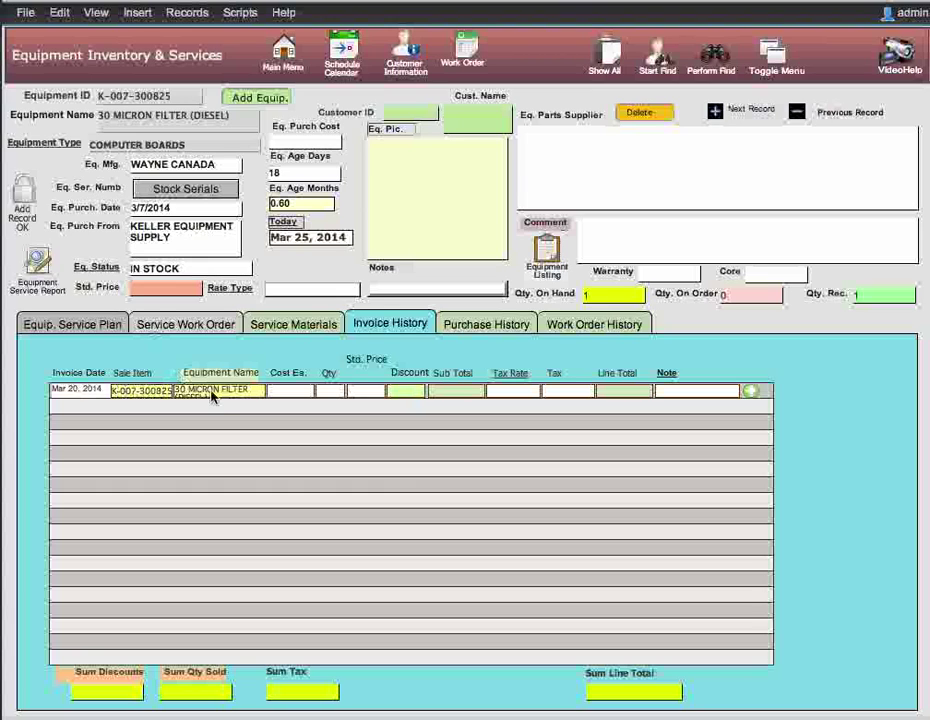
click(282, 390)
click(322, 390)
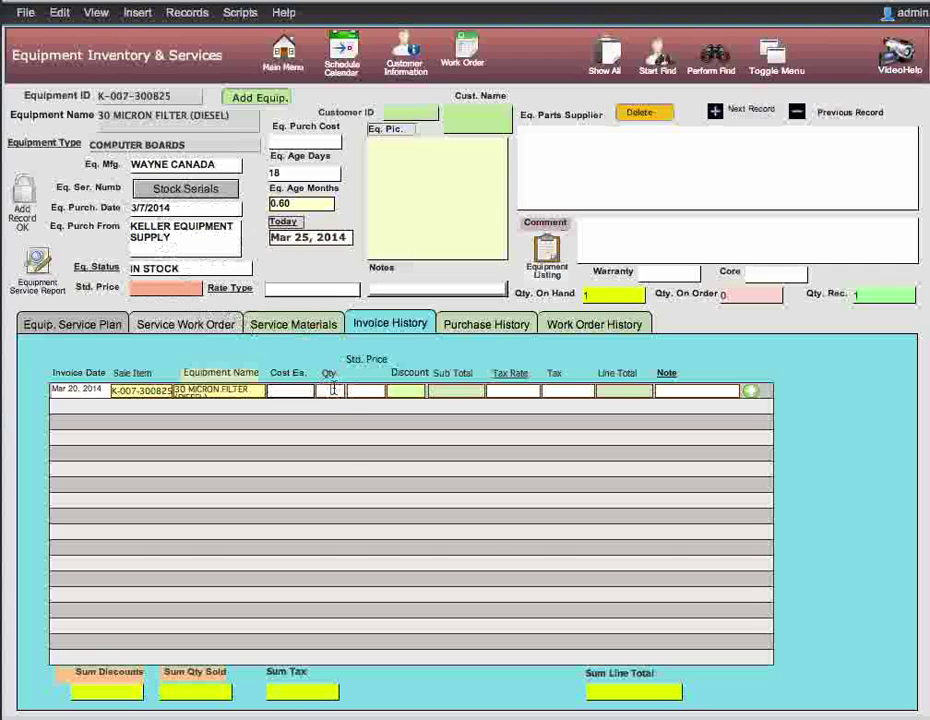
click(367, 389)
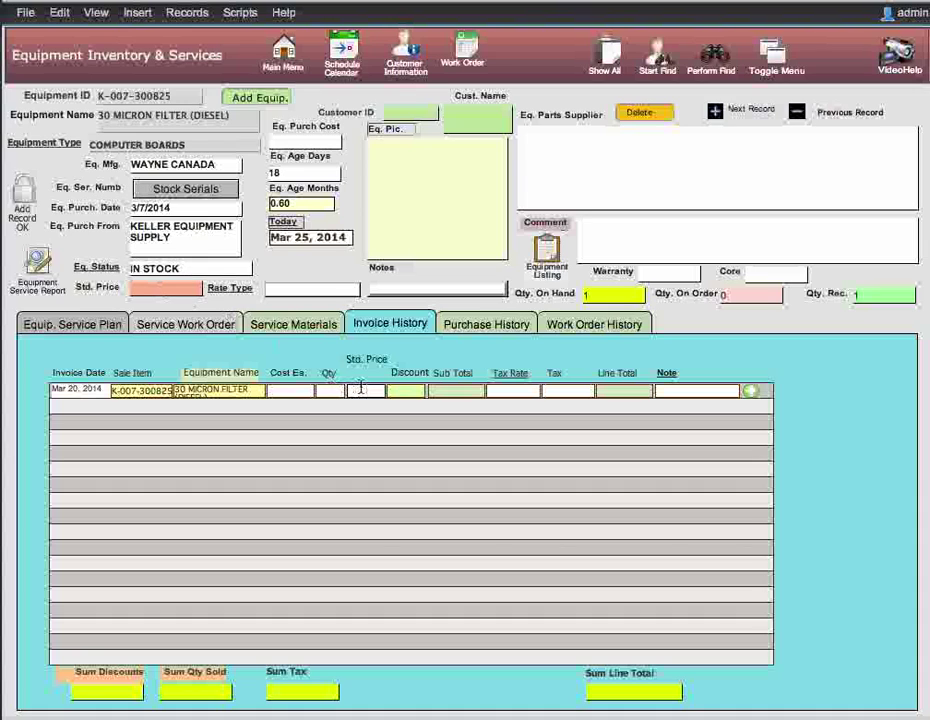
click(417, 391)
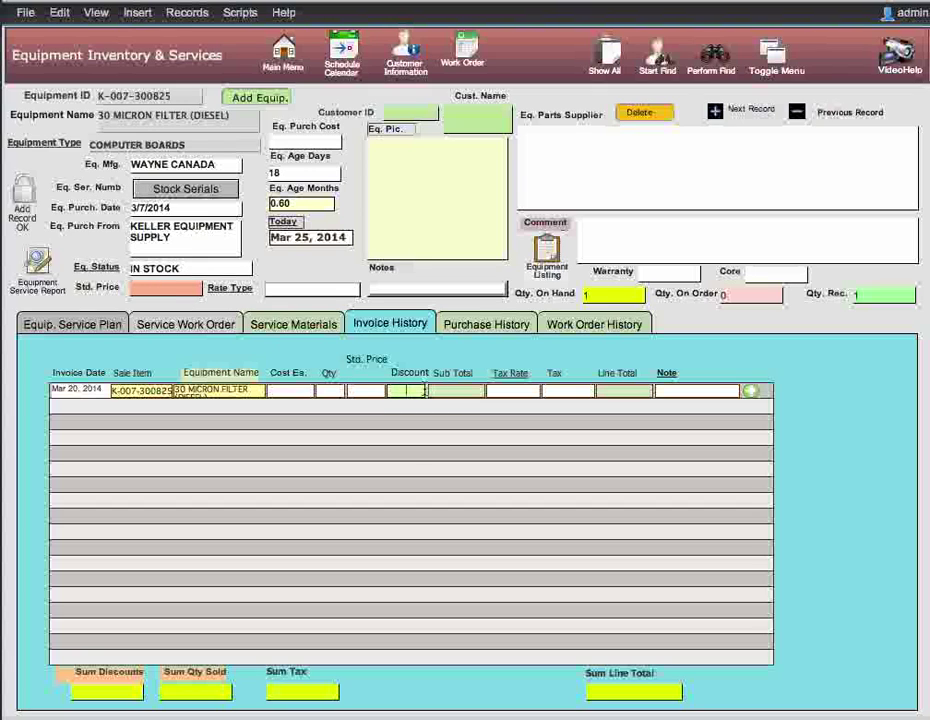
click(457, 390)
click(333, 390)
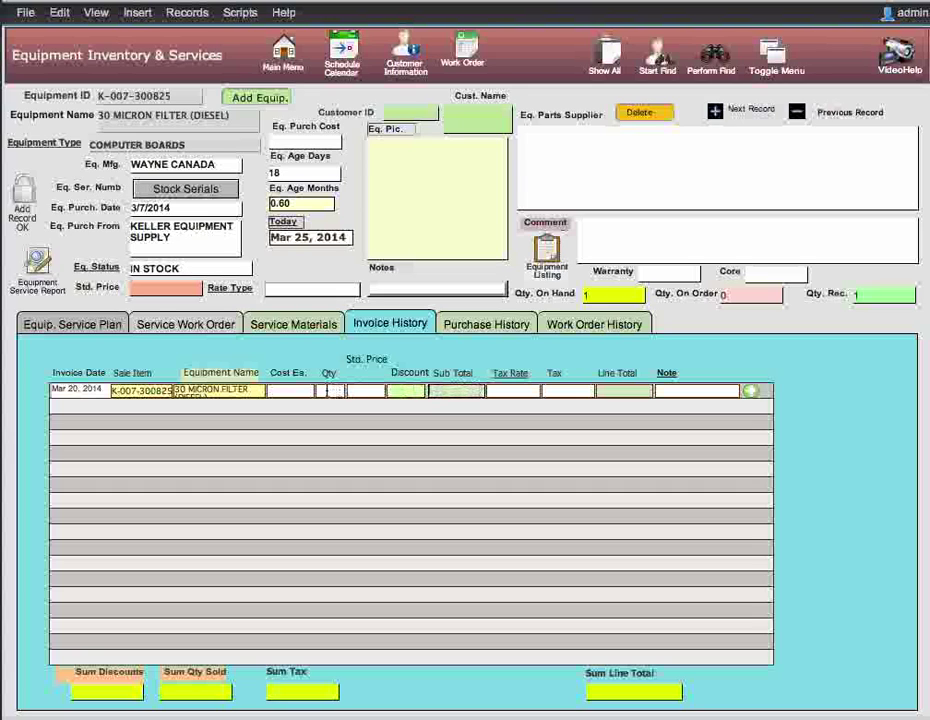
click(434, 390)
Check the invoice line's tax rate choices, note choices and quantity field without selecting or entering anything
click(512, 390)
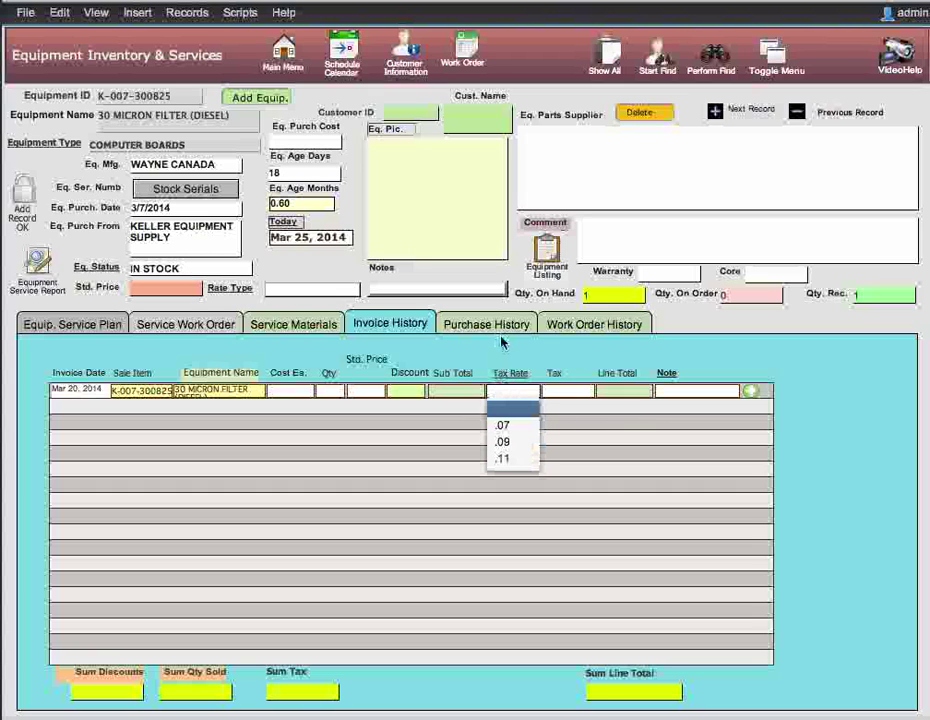
click(502, 344)
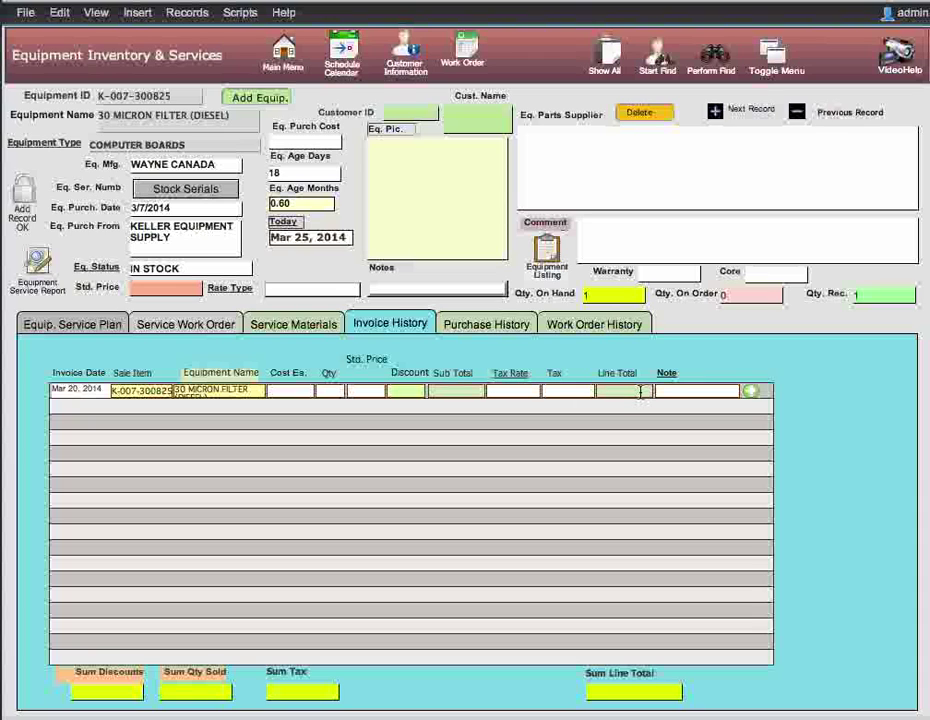
click(672, 391)
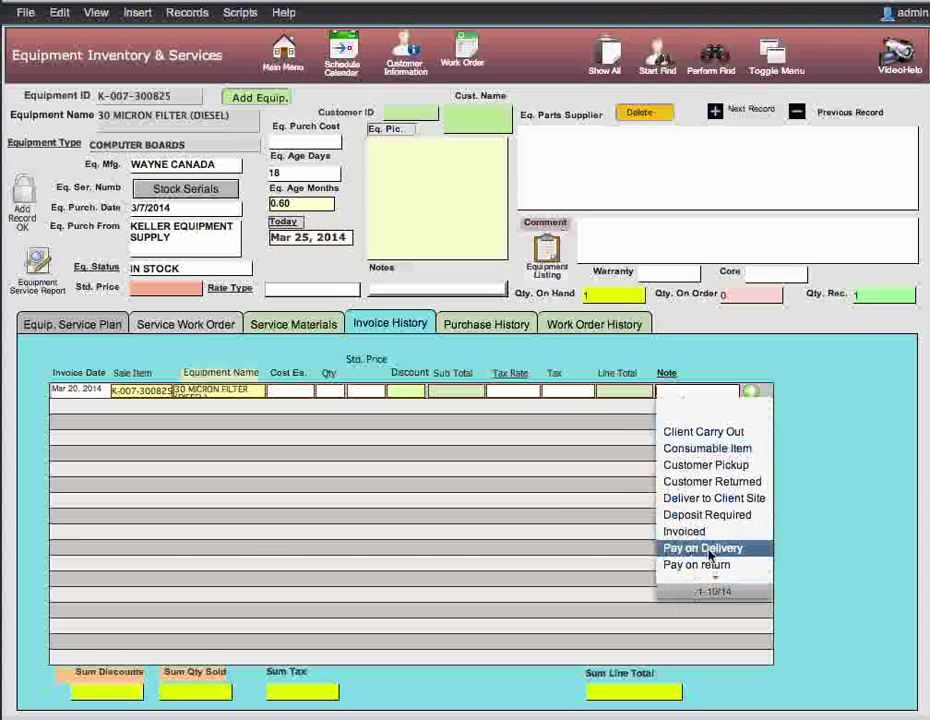
click(751, 421)
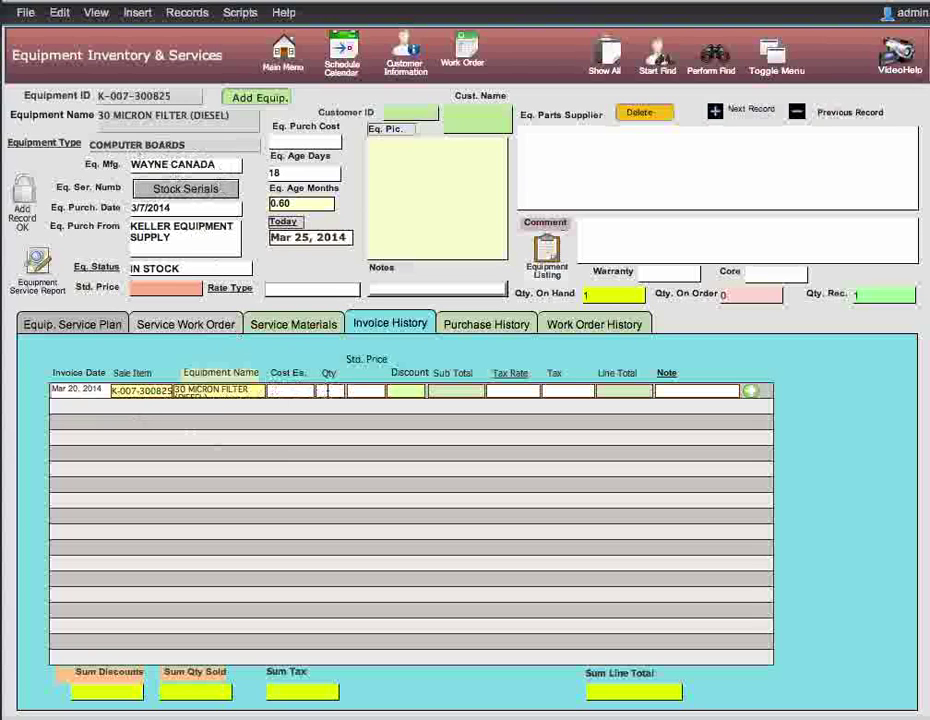
click(328, 390)
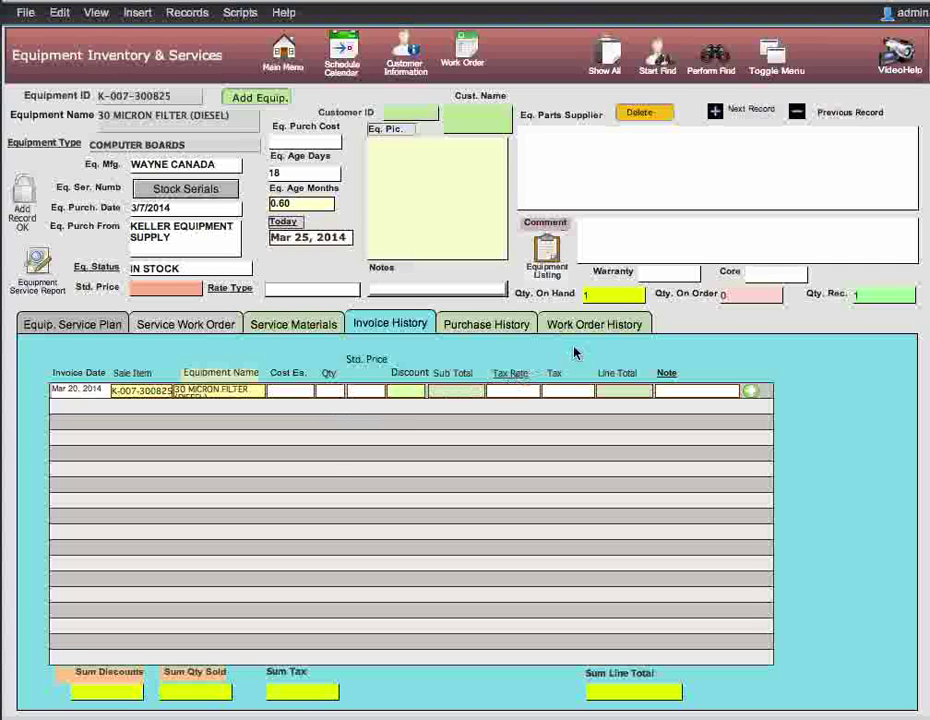
Review the diesel filter's purchase history, including the standard price field of the first purchase line
click(495, 326)
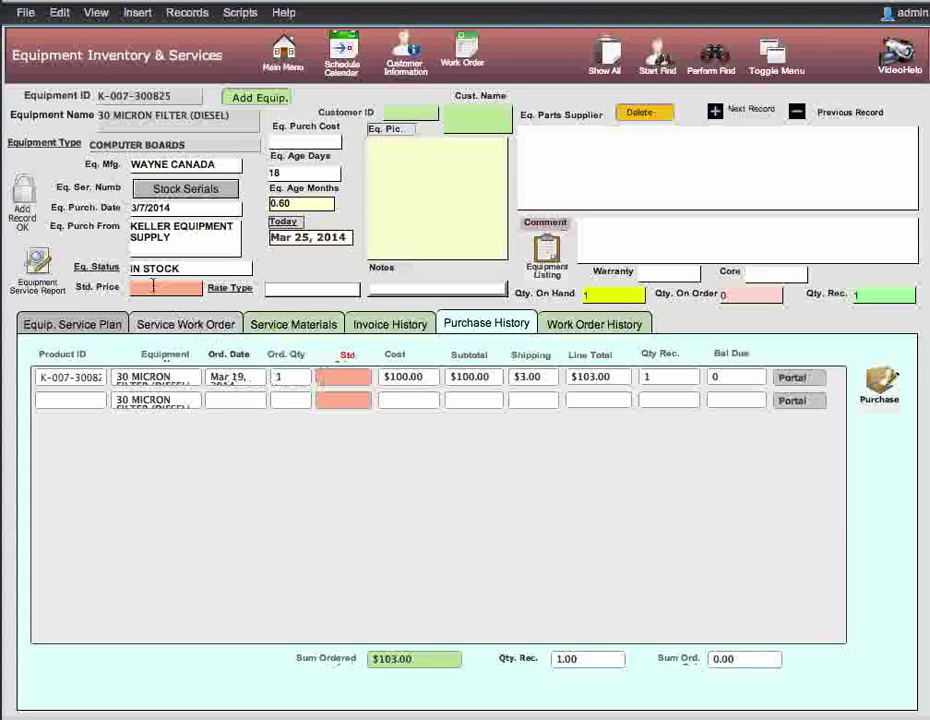
click(349, 376)
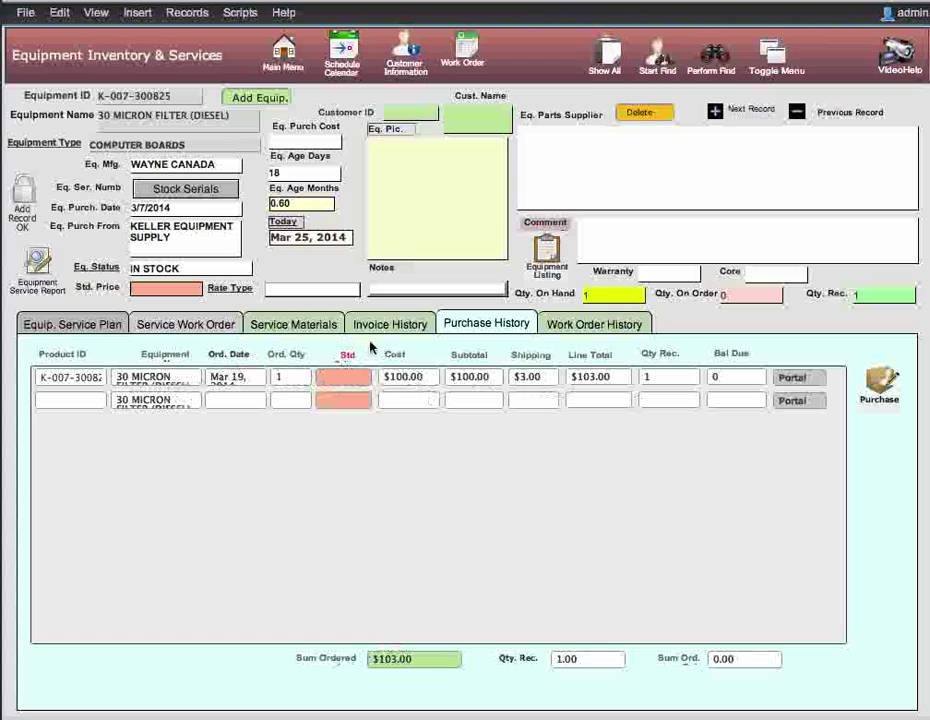
Review the diesel filter's work order history line, checking its WO PID, quantity, equipment ID and new serial number choices
click(581, 330)
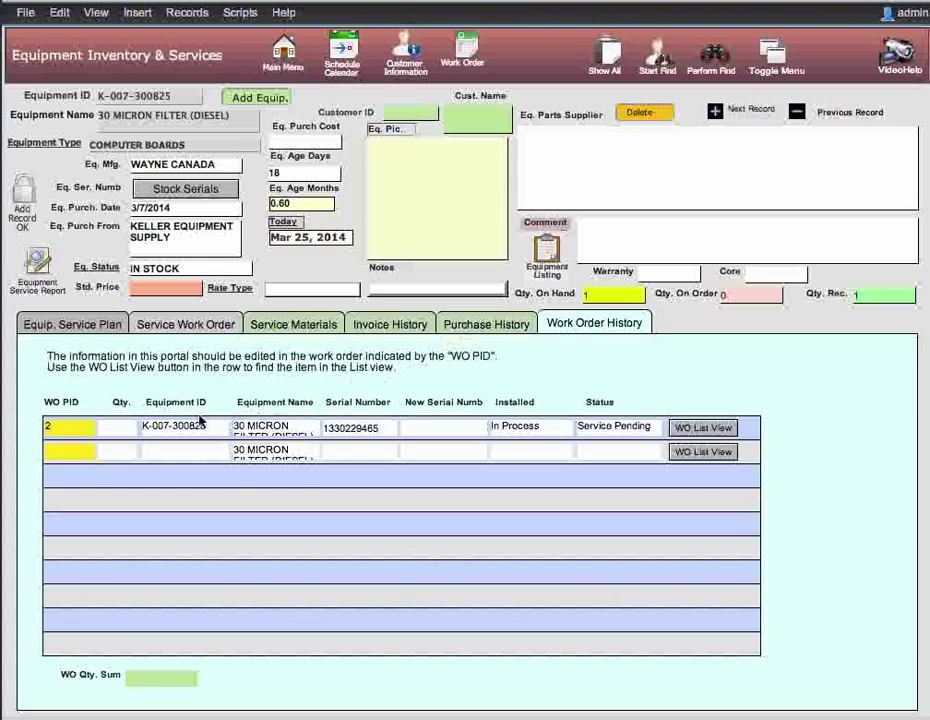
click(67, 429)
click(64, 428)
key(Tab)
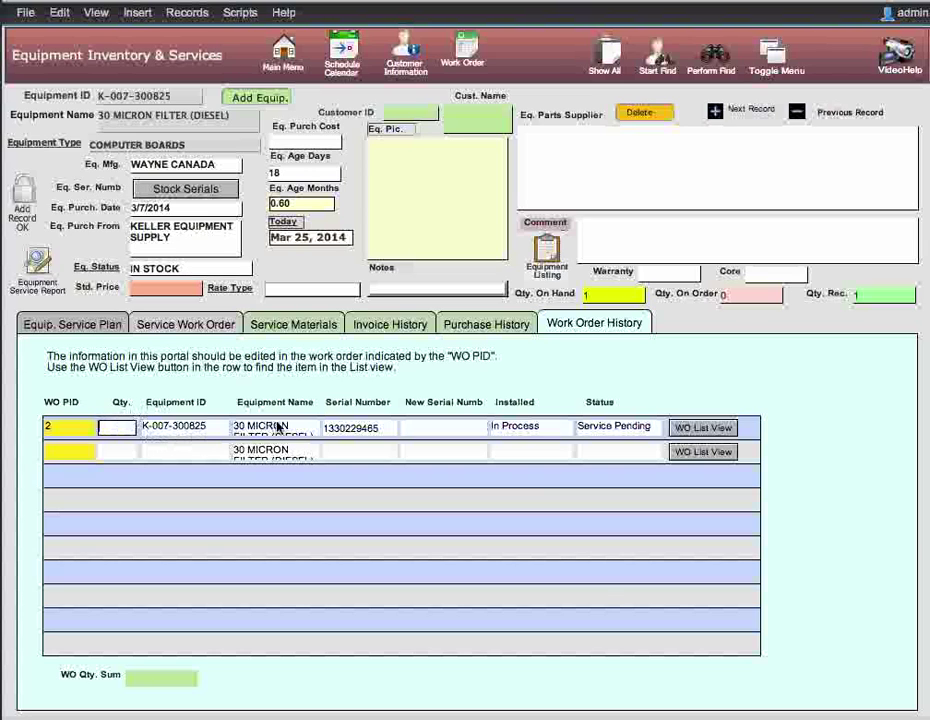
click(199, 427)
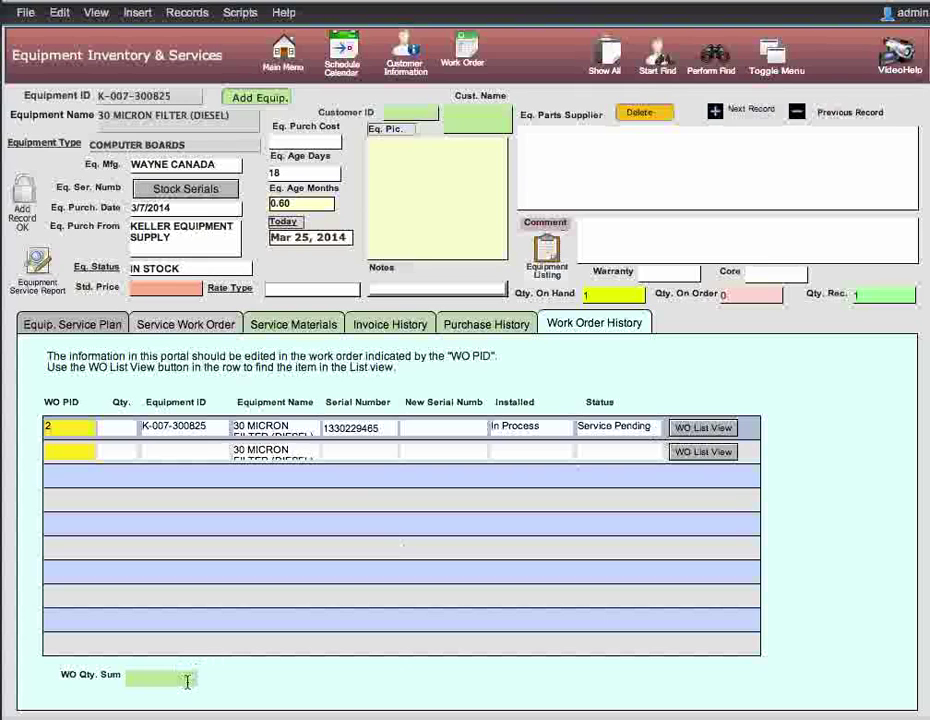
click(116, 432)
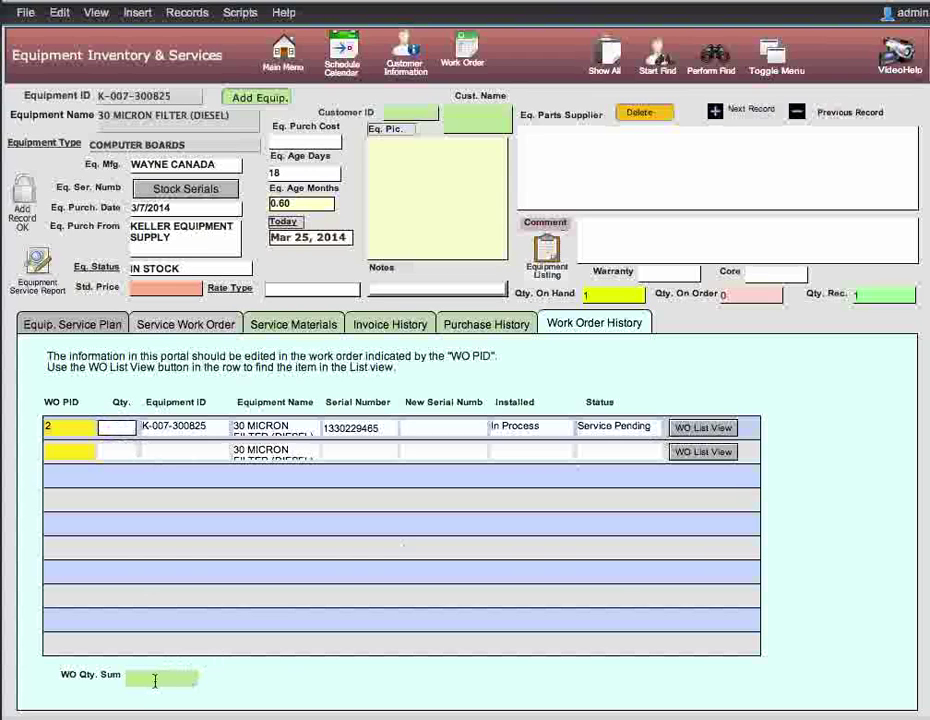
click(459, 431)
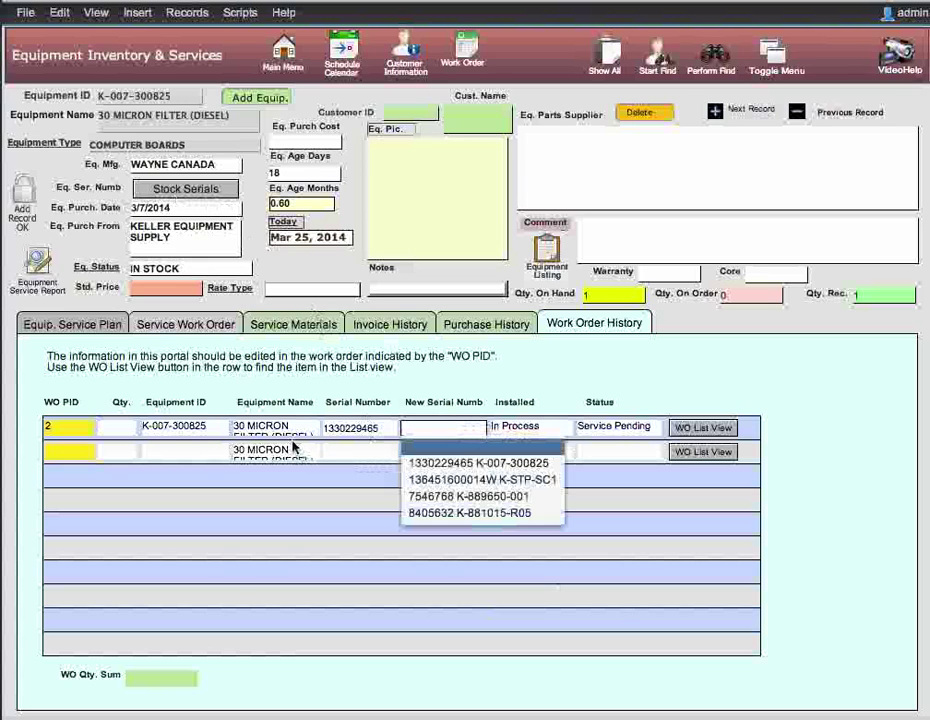
Review the serial number and new serial number choices on the first work order history line without changing them
click(348, 428)
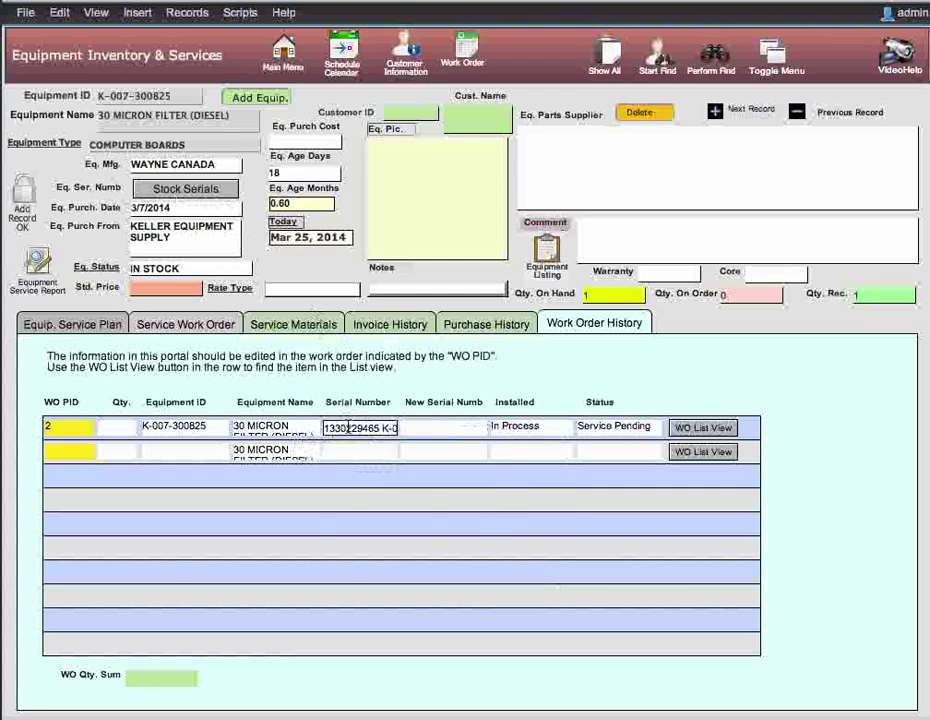
click(392, 428)
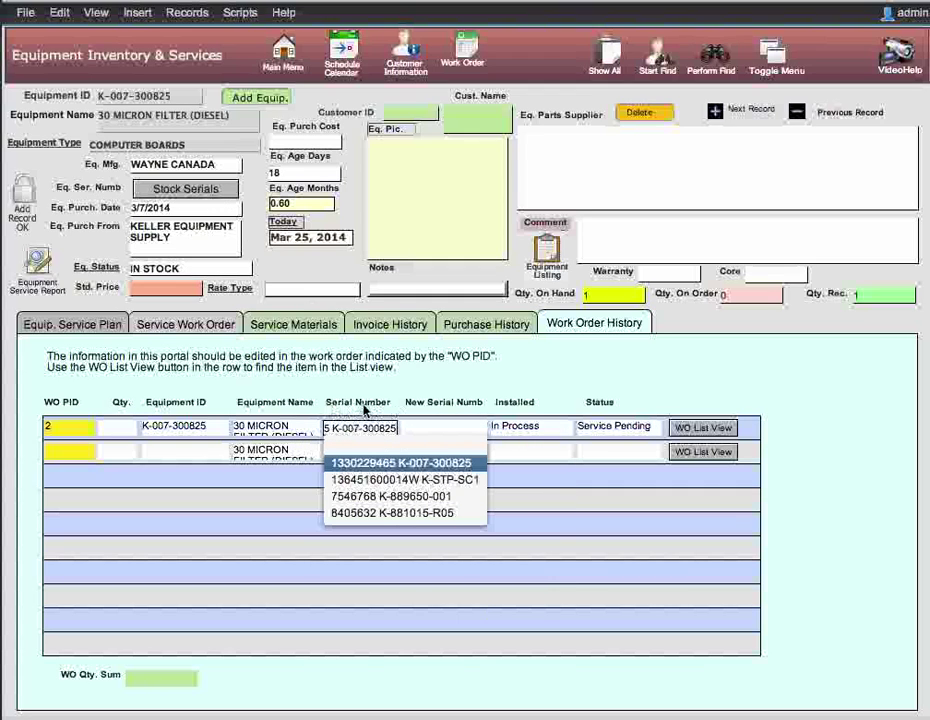
key(Return)
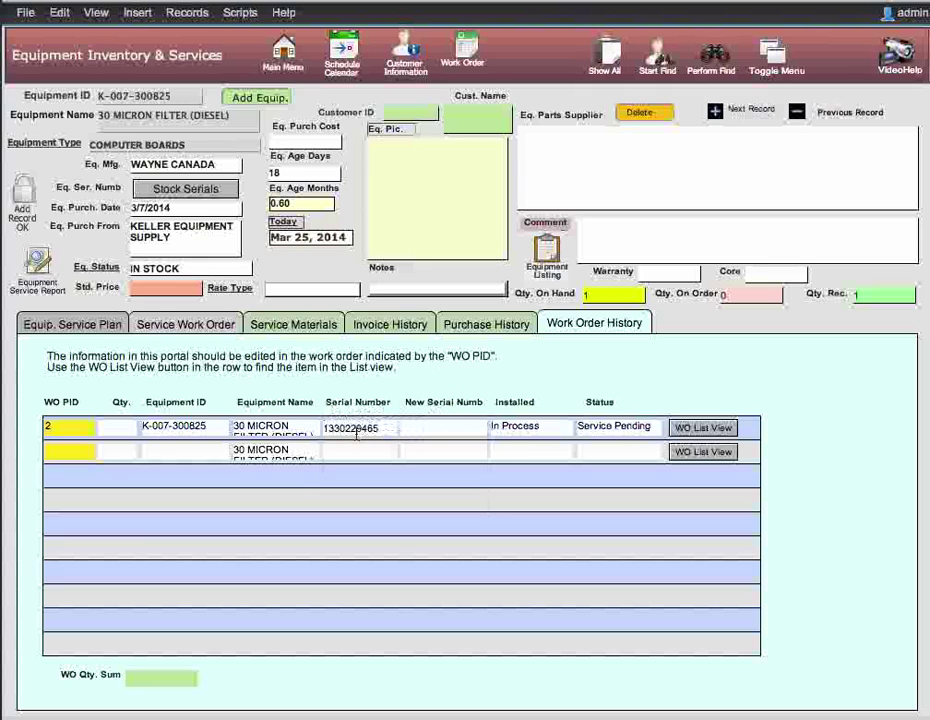
click(438, 427)
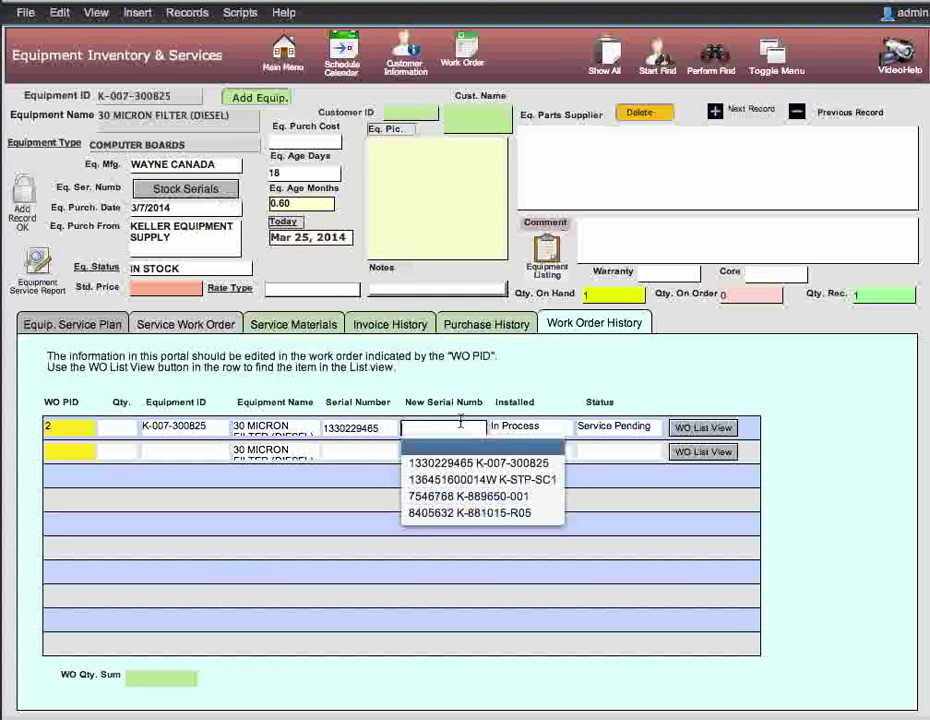
click(470, 372)
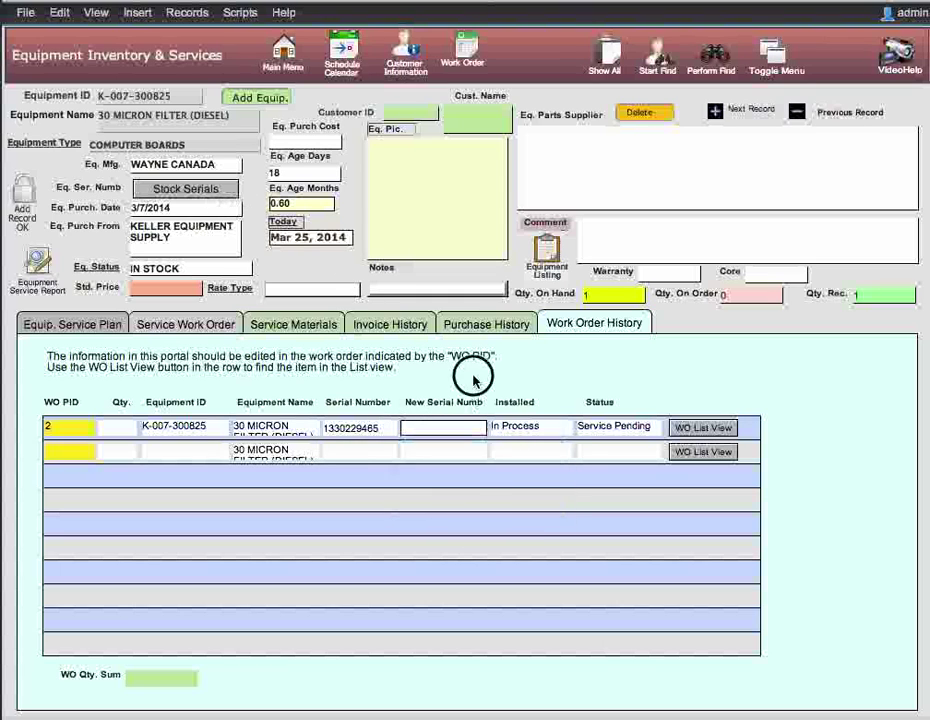
Check the diesel filter's stock serial numbers and review the history line's new serial number choices again without selecting one
click(204, 189)
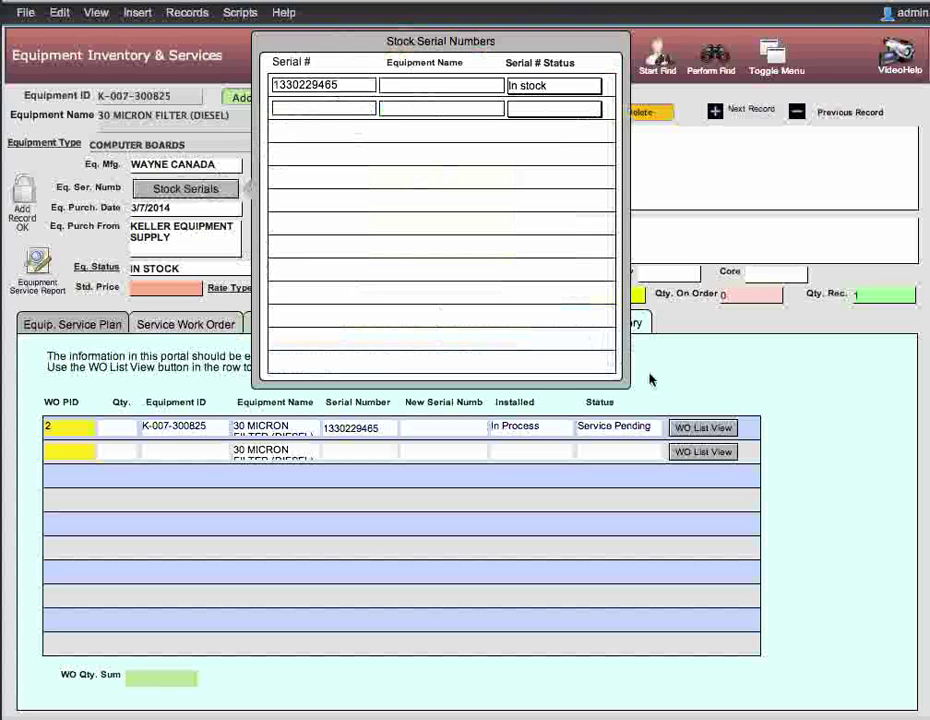
click(697, 332)
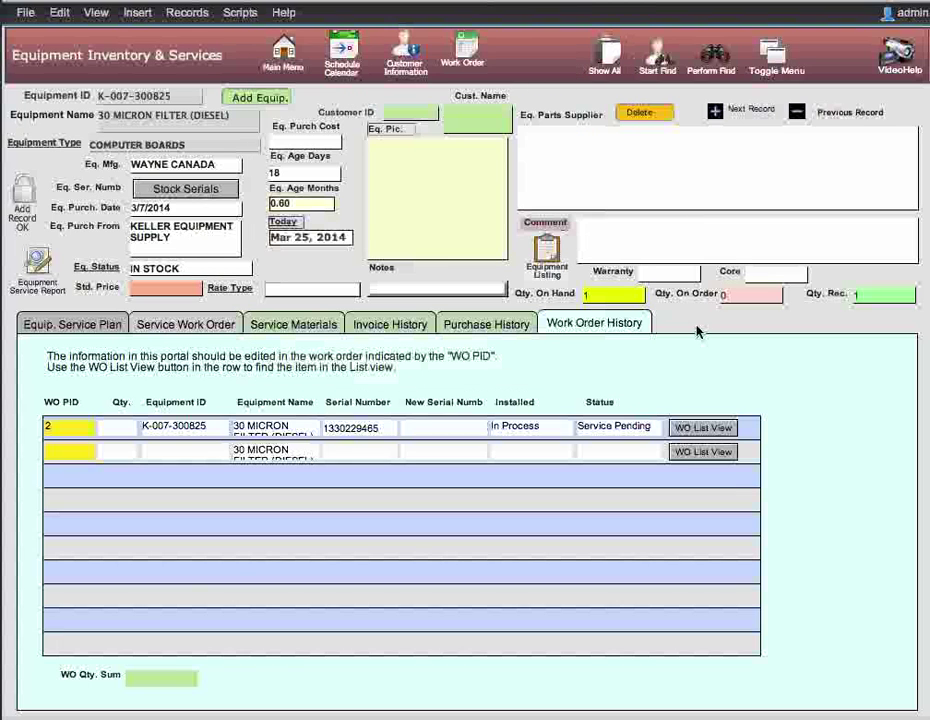
click(464, 430)
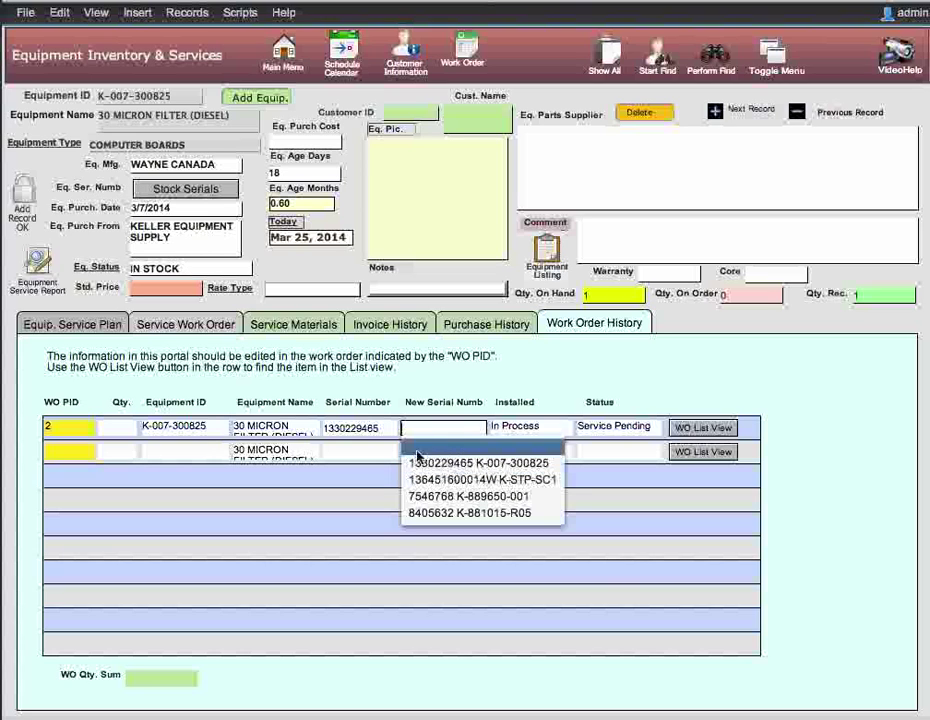
click(463, 387)
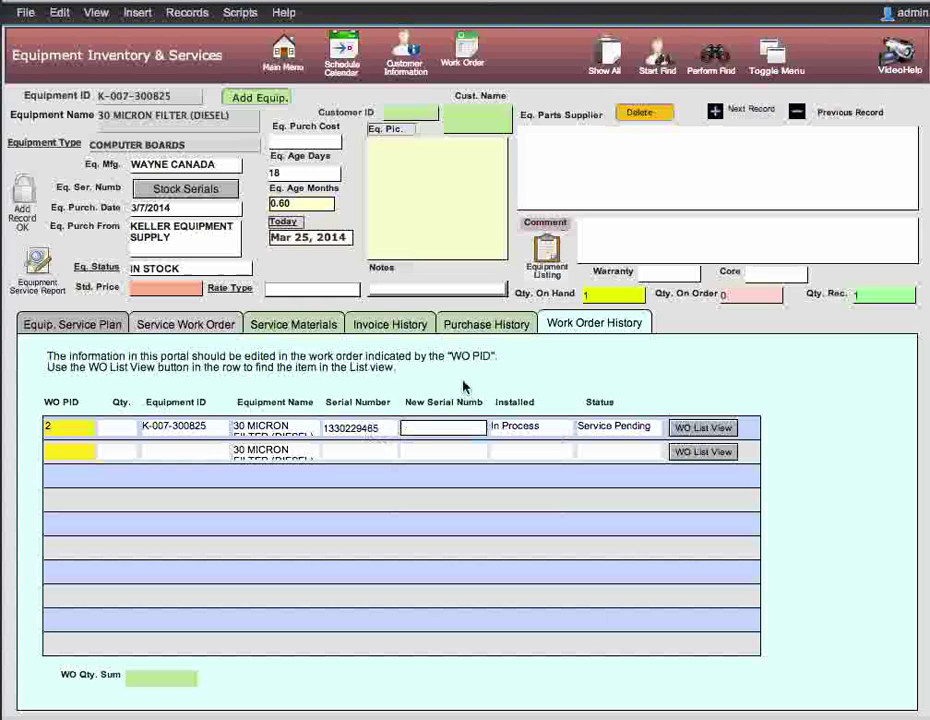
Check the serial number and installed fields on the first work order history line
click(358, 430)
click(526, 427)
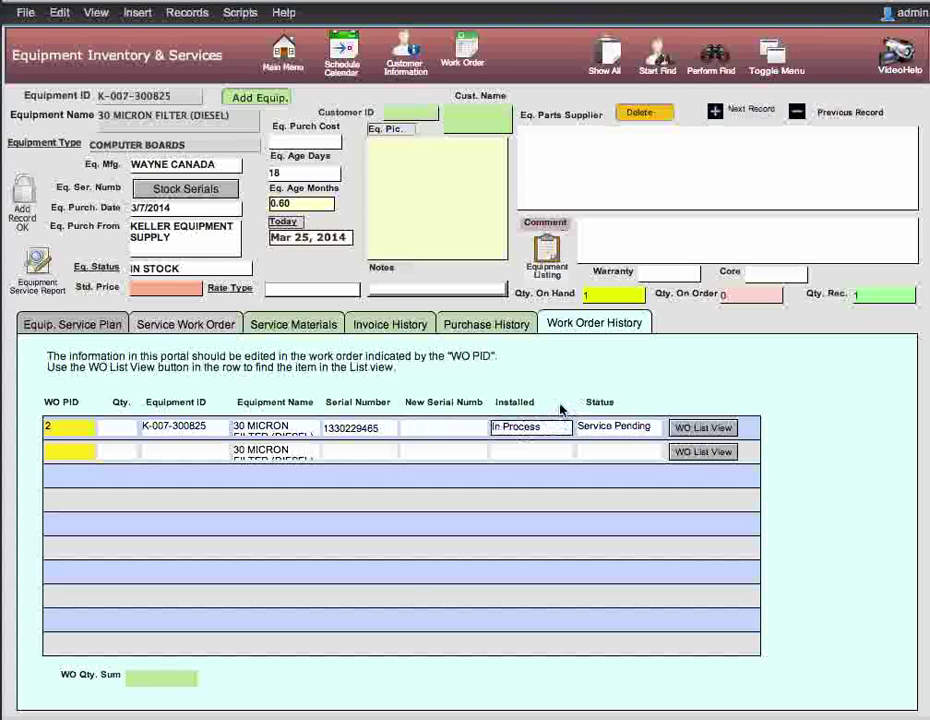
click(525, 433)
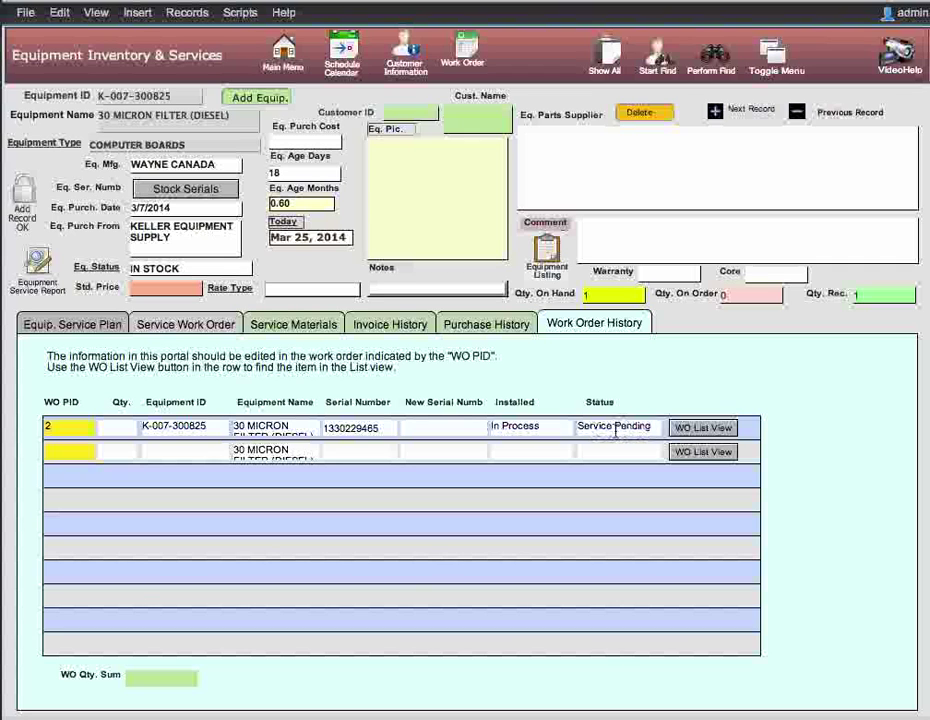
Show the work orders in list view from the first history line and open the one dated Mar 13, 2014
click(706, 428)
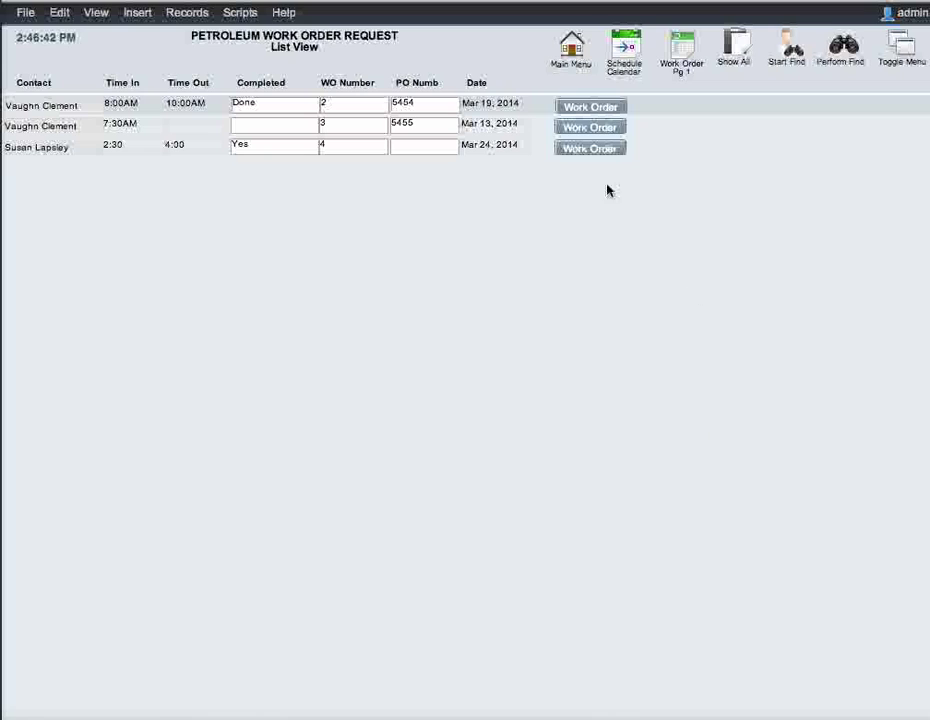
click(581, 121)
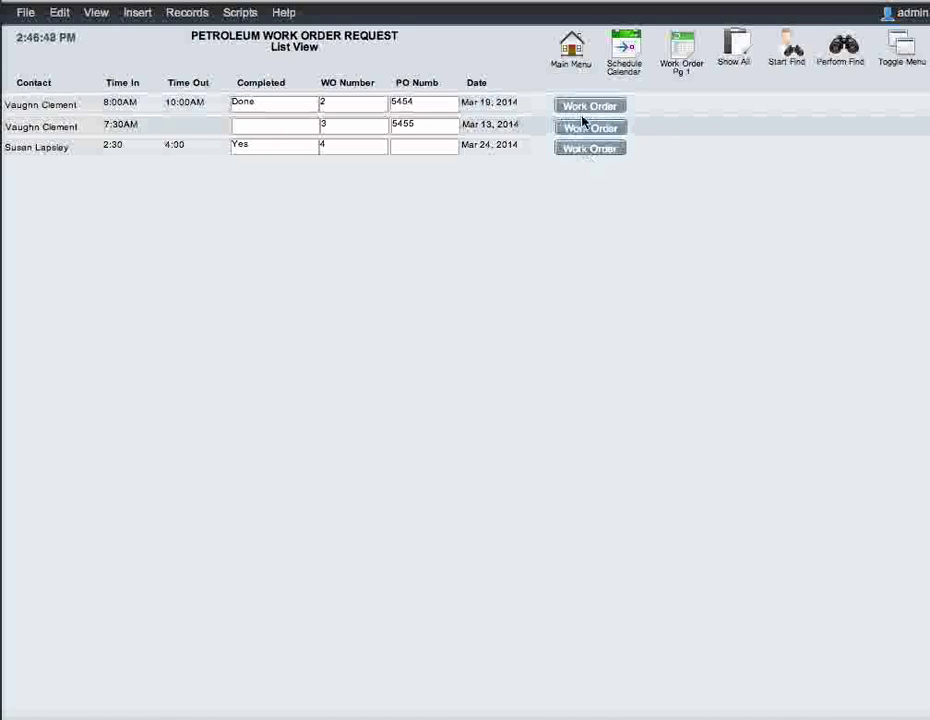
click(588, 129)
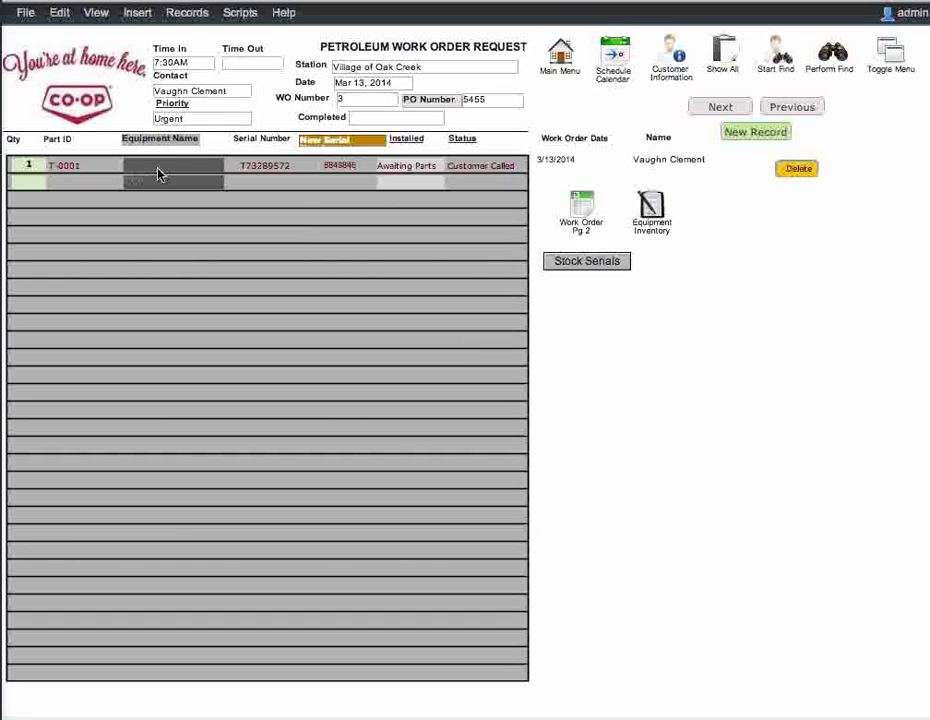
Review the T-0001 line's serial number, new serial and status fields without changes, and return to the equipment inventory
click(270, 167)
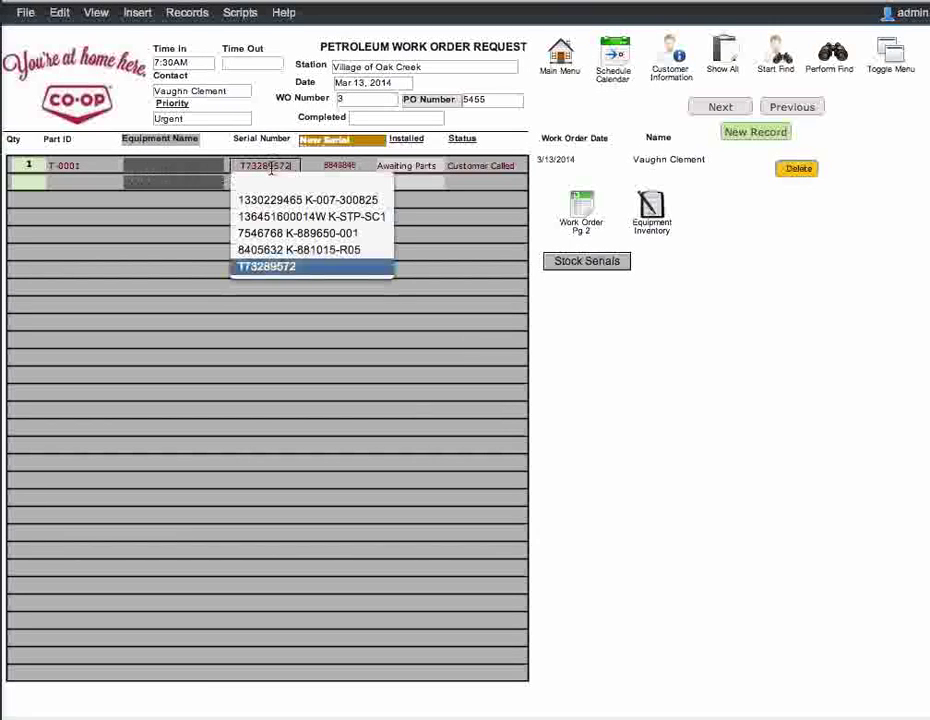
click(346, 167)
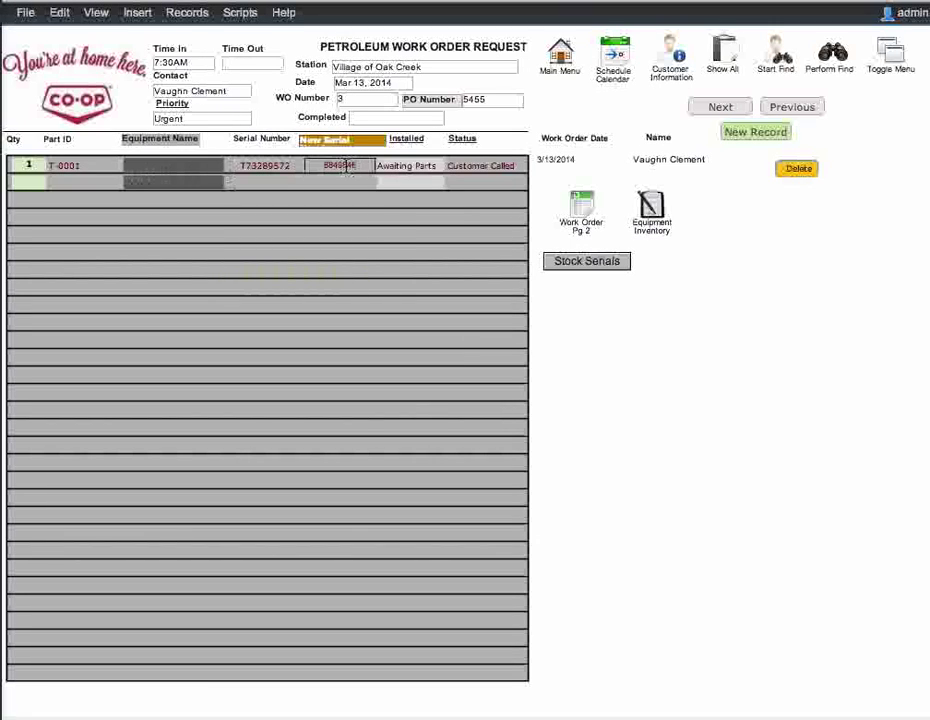
click(552, 169)
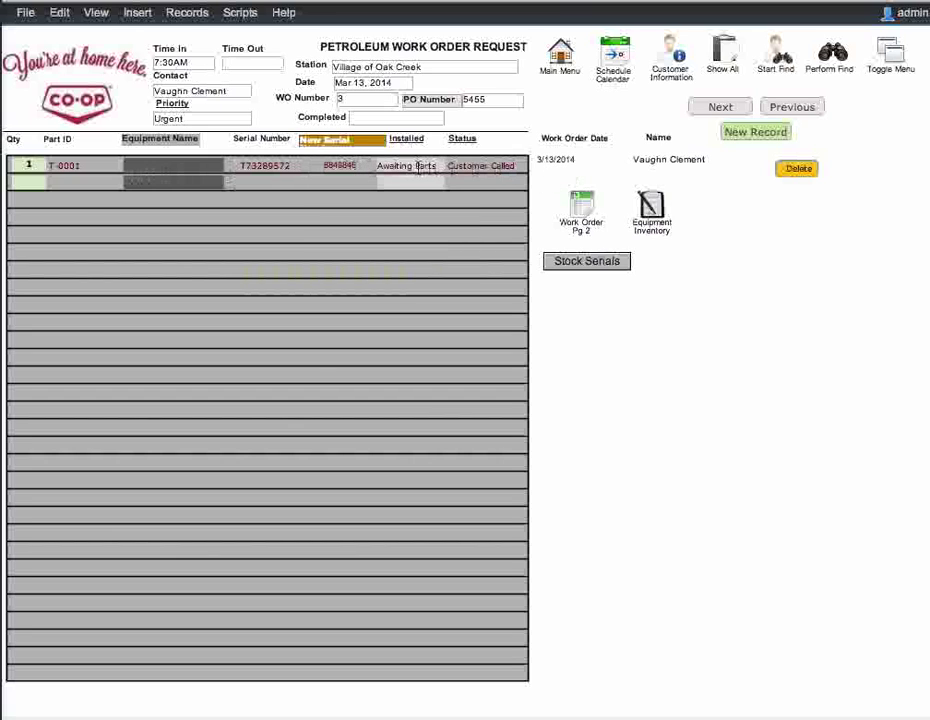
click(481, 168)
click(481, 170)
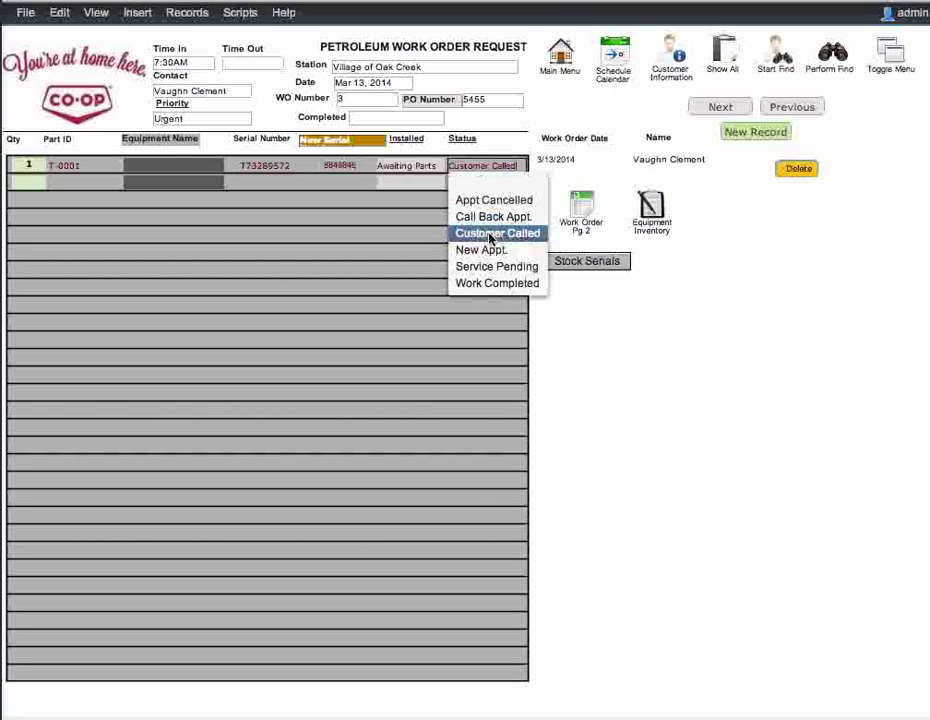
click(621, 368)
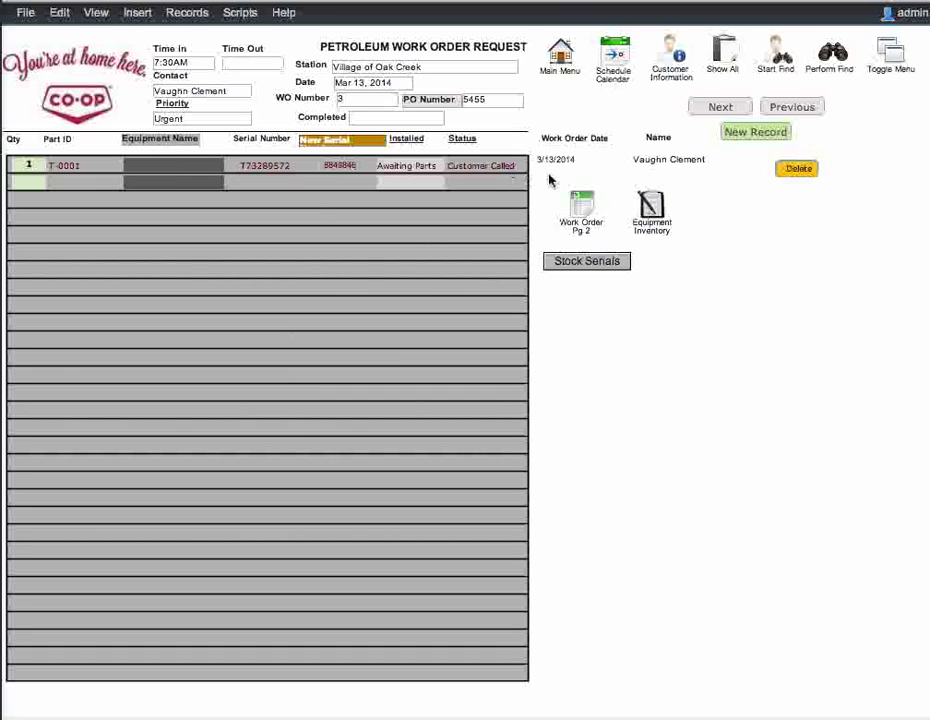
click(654, 207)
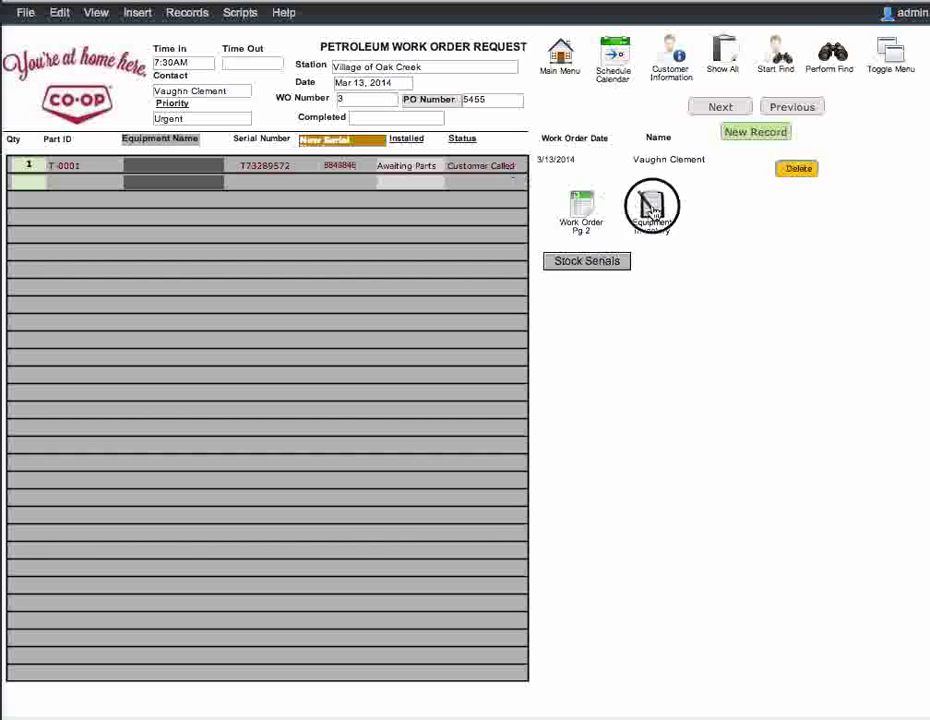